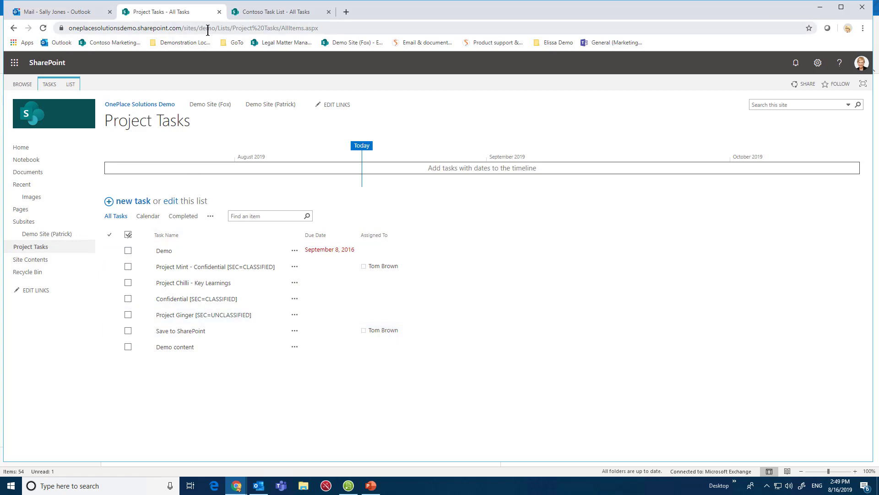
- Bring up the Contoso Task List in SharePoint and review its tasks
{"action": "left_click", "coordinate": [261, 17]}
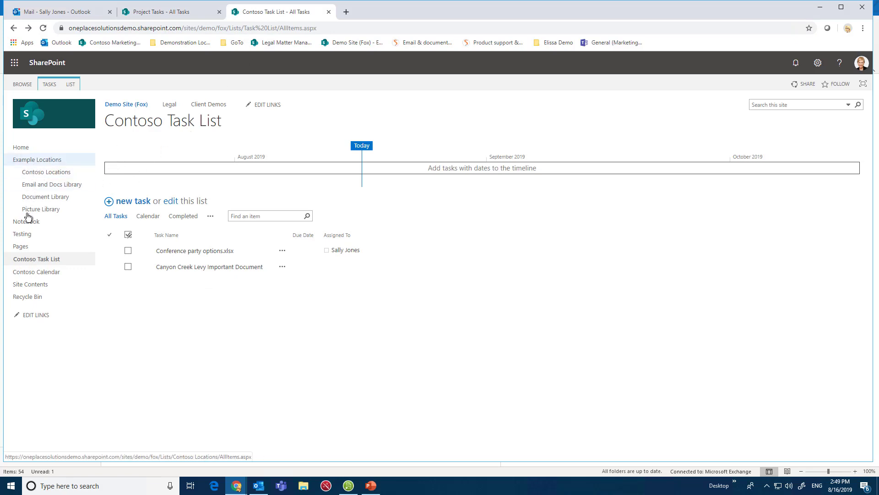
{"action": "left_click", "coordinate": [34, 263]}
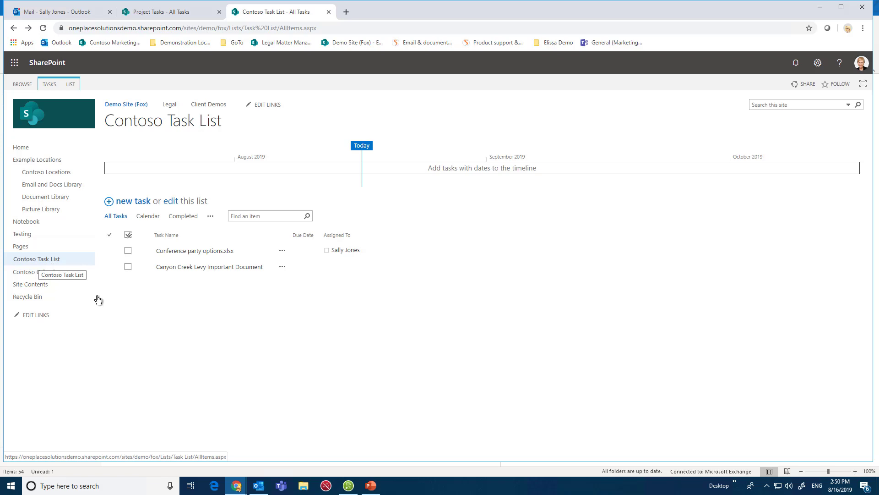
- Switch to Outlook and add the Project Tasks list from the OnePlace Solutions Demo site to the OnePlaceMail favorites
{"action": "left_click", "coordinate": [258, 485]}
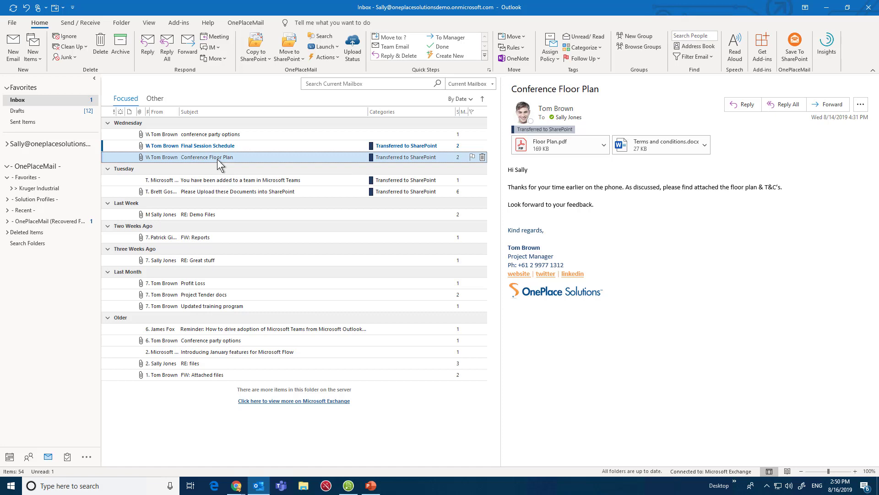
{"action": "left_click", "coordinate": [246, 24]}
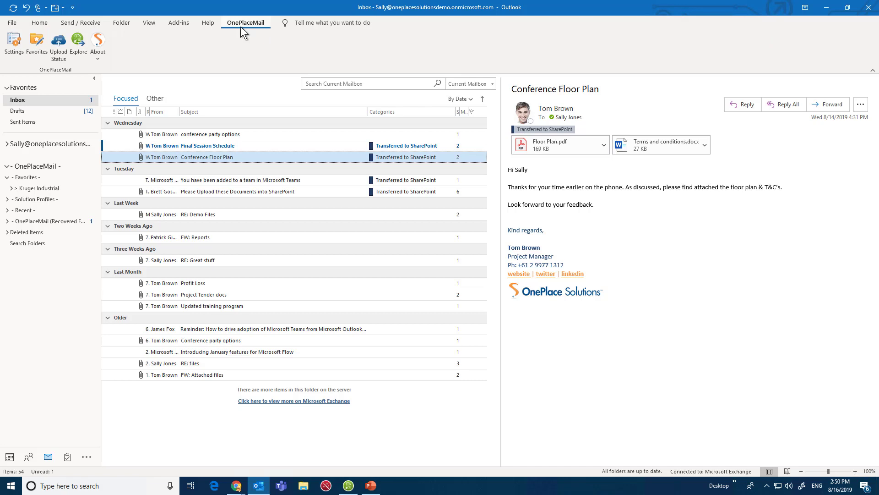
{"action": "left_click", "coordinate": [36, 46]}
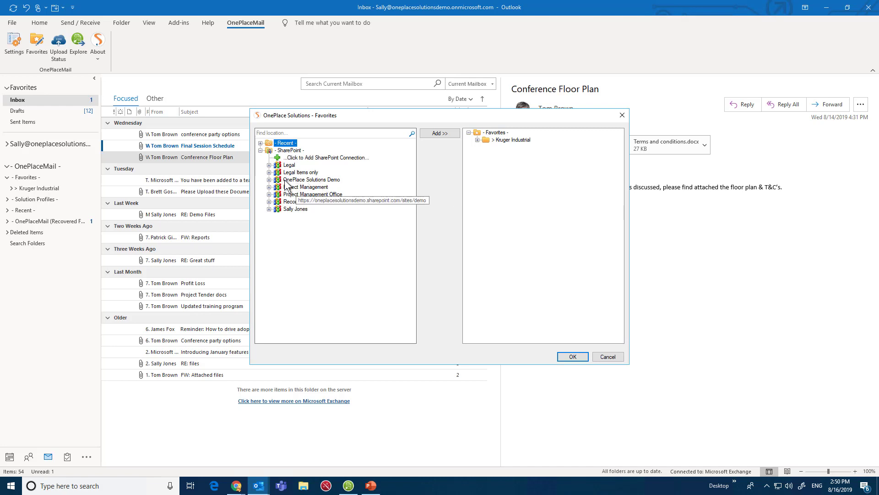
{"action": "left_click", "coordinate": [270, 180]}
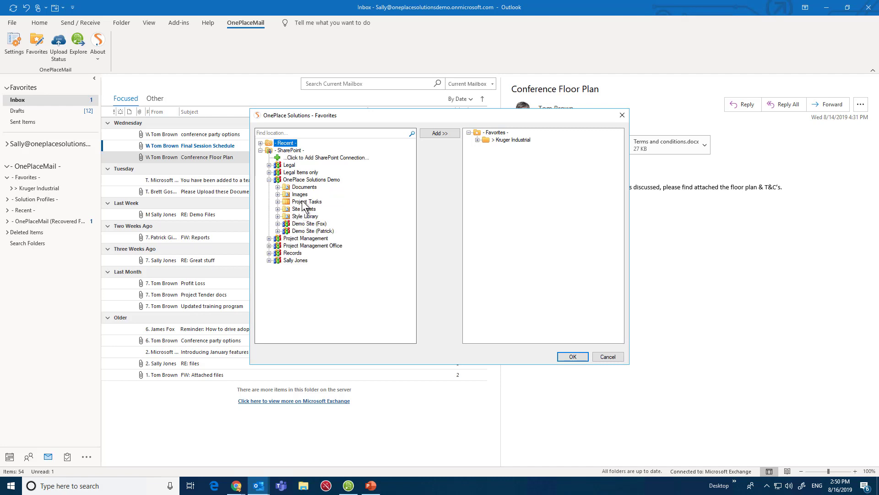
{"action": "left_click", "coordinate": [303, 202]}
{"action": "left_click", "coordinate": [443, 134]}
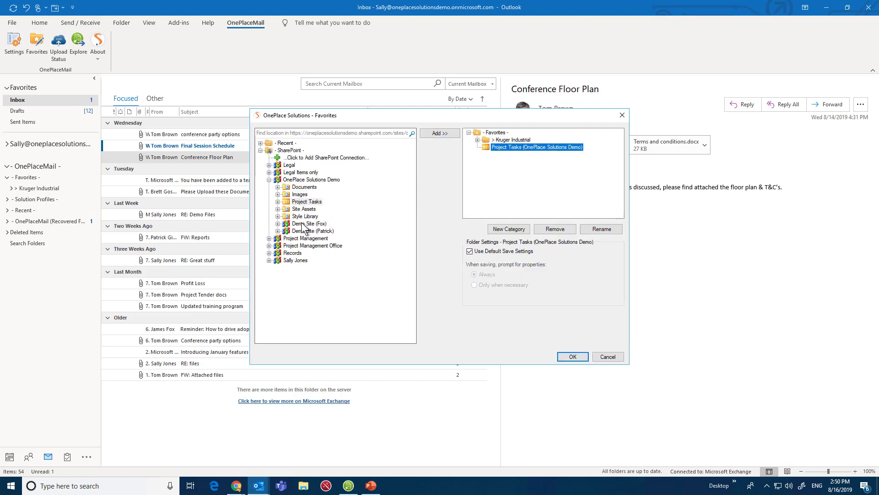
- Add the Contoso Task List and Contoso Calendar from Demo Site (Fox) to the favorites
{"action": "left_click", "coordinate": [278, 224]}
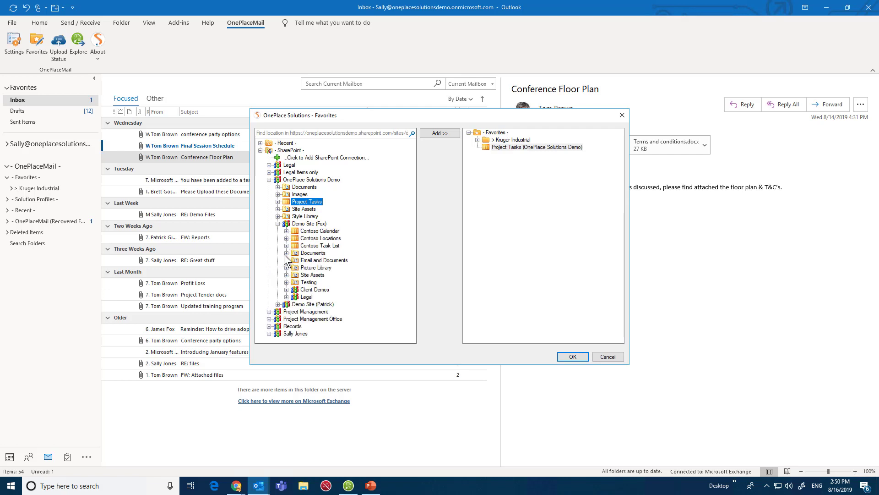
{"action": "left_click", "coordinate": [320, 245]}
{"action": "left_click", "coordinate": [445, 134]}
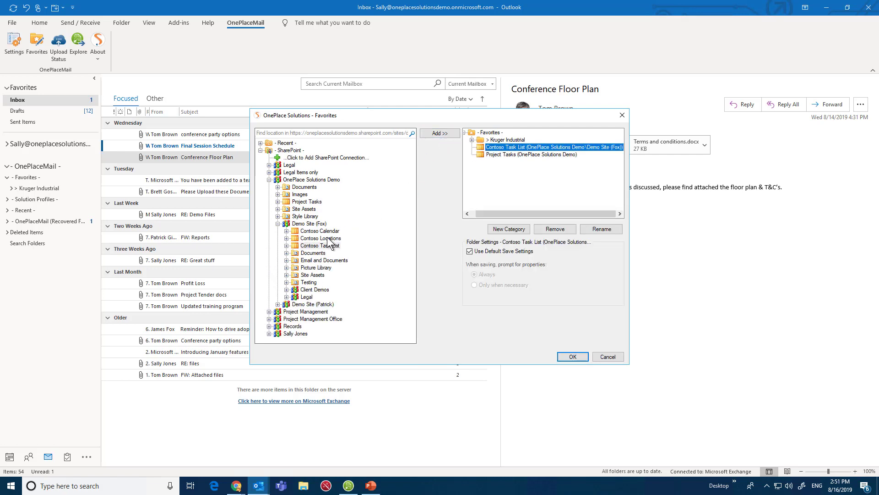
{"action": "left_click", "coordinate": [323, 231]}
{"action": "left_click", "coordinate": [438, 134]}
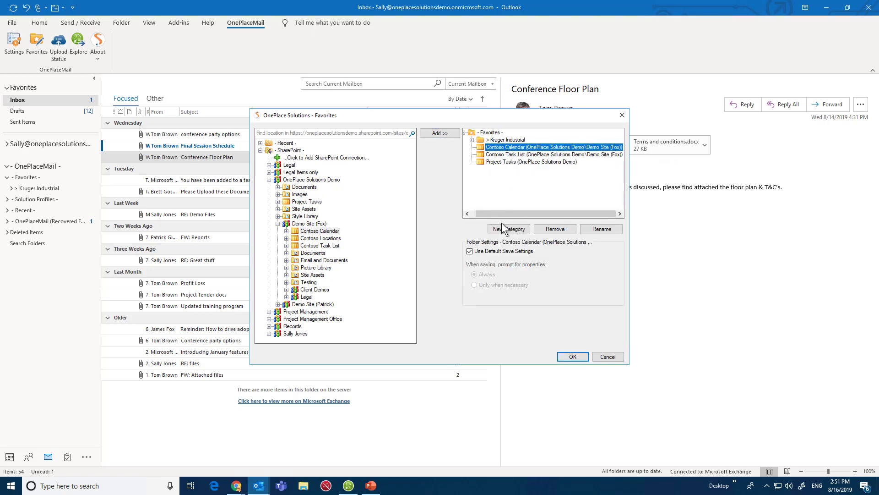
- Create a favorites category named Task Management and move the calendar and both task lists into it
{"action": "left_click", "coordinate": [504, 227]}
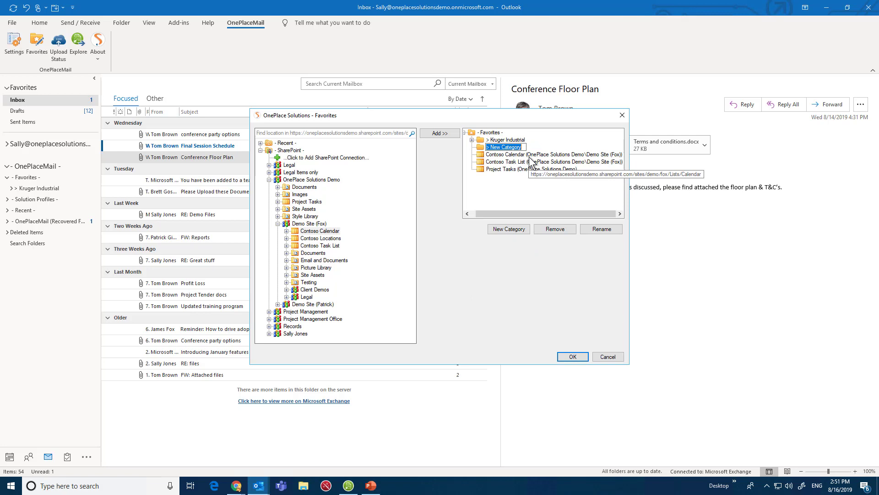
{"action": "type", "text": "Task Management"}
{"action": "key", "text": "Return"}
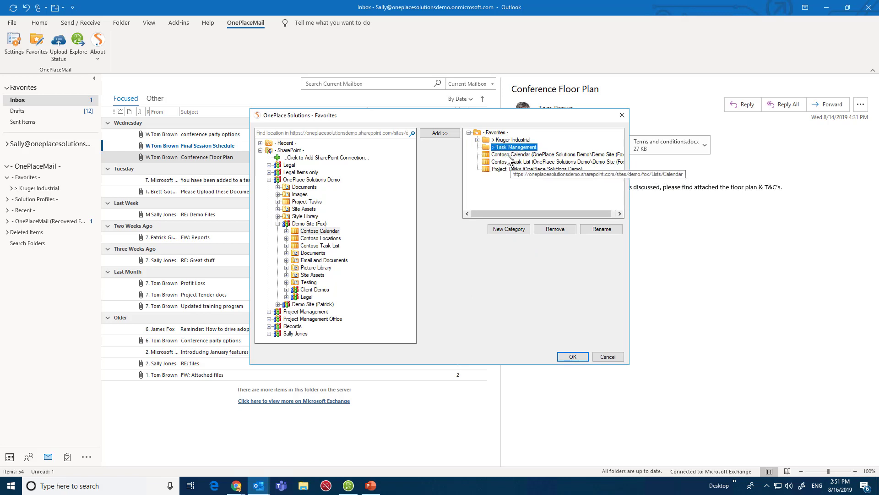
{"action": "left_click_drag", "start_coordinate": [508, 164], "coordinate": [514, 148]}
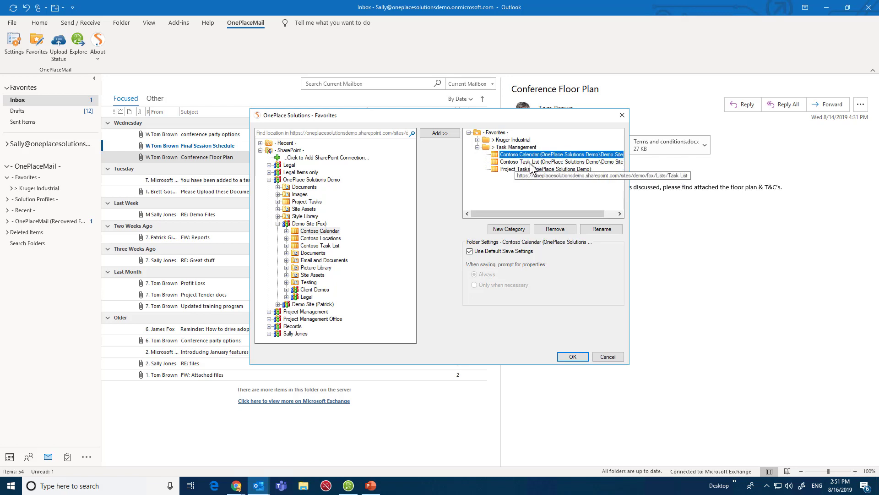
- Shorten the Contoso Task List favorite's name to Contoso Task List, without the site path, and save the favorites
{"action": "left_click", "coordinate": [536, 163]}
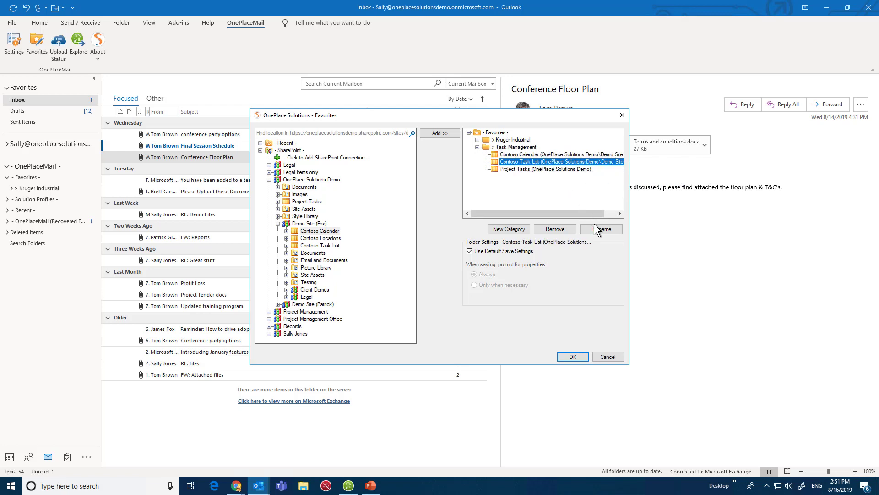
{"action": "left_click", "coordinate": [602, 229]}
{"action": "left_click", "coordinate": [526, 163]}
{"action": "left_click_drag", "start_coordinate": [527, 163], "coordinate": [643, 164]}
{"action": "key", "text": "Delete"}
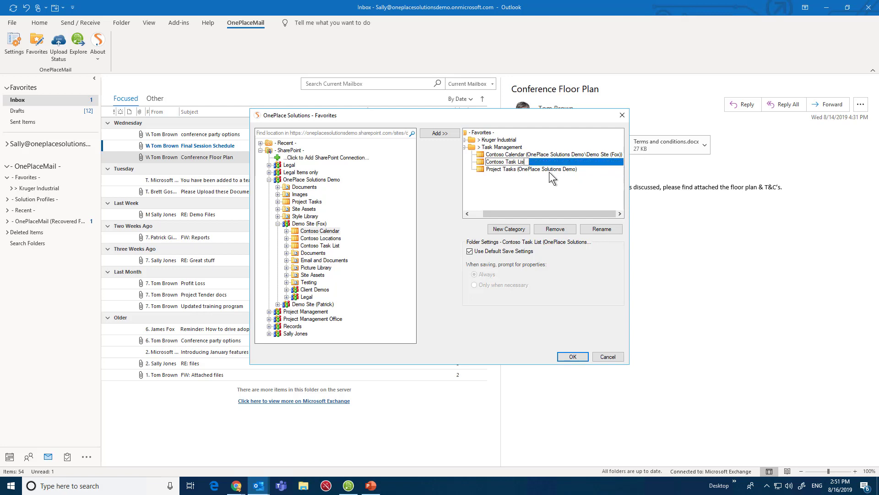
{"action": "left_click", "coordinate": [535, 170]}
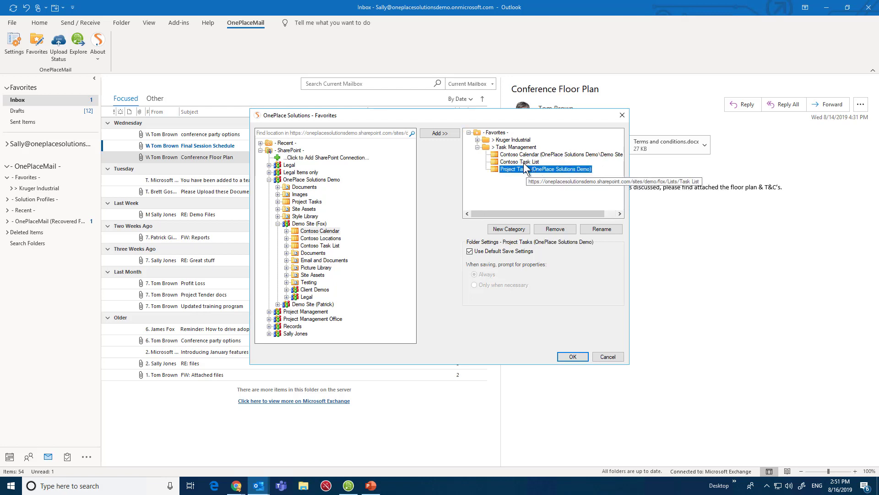
{"action": "left_click", "coordinate": [573, 356]}
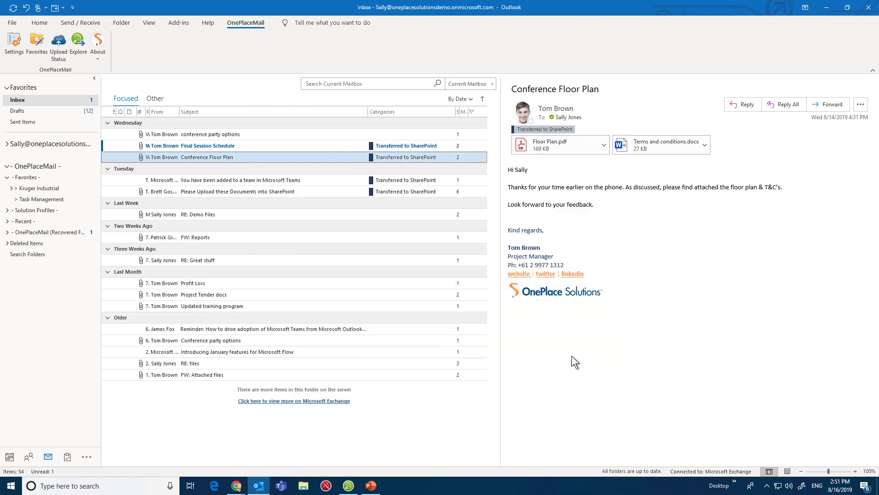
- Open the Contoso Task List from the Task Management favorites and view the properties of the Conference party options.xlsx task
{"action": "left_click", "coordinate": [12, 200]}
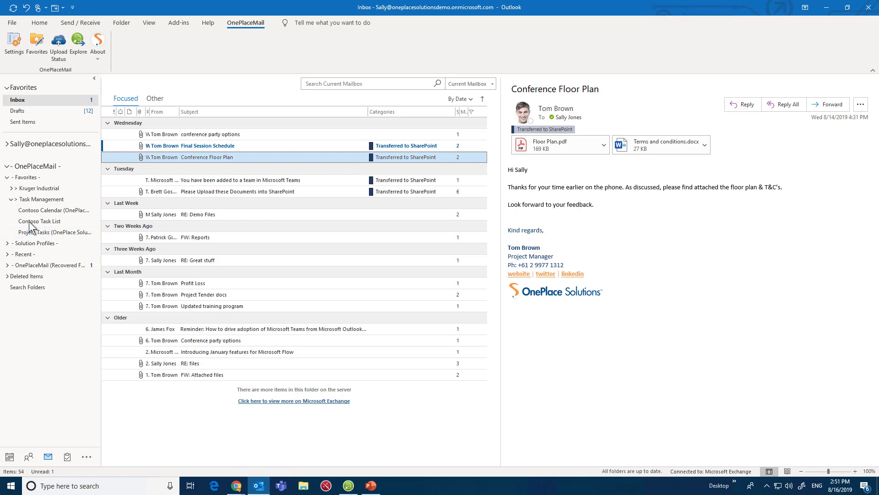
{"action": "left_click", "coordinate": [35, 221]}
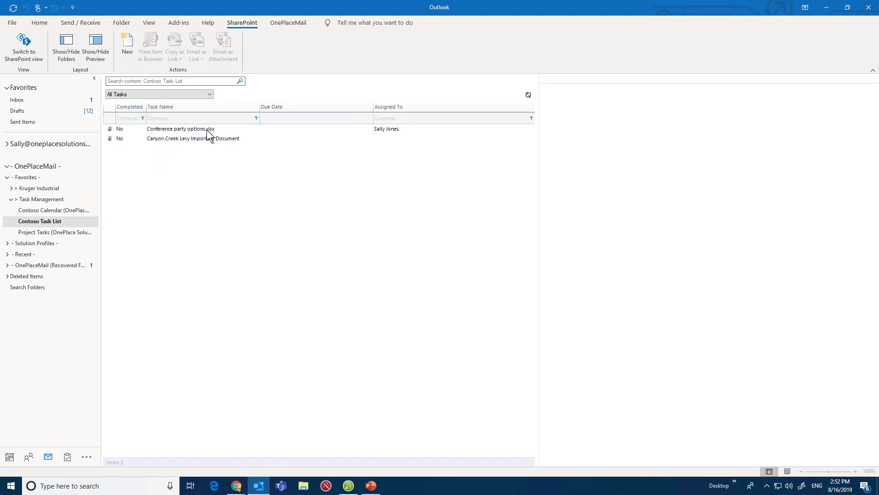
{"action": "left_click", "coordinate": [192, 132]}
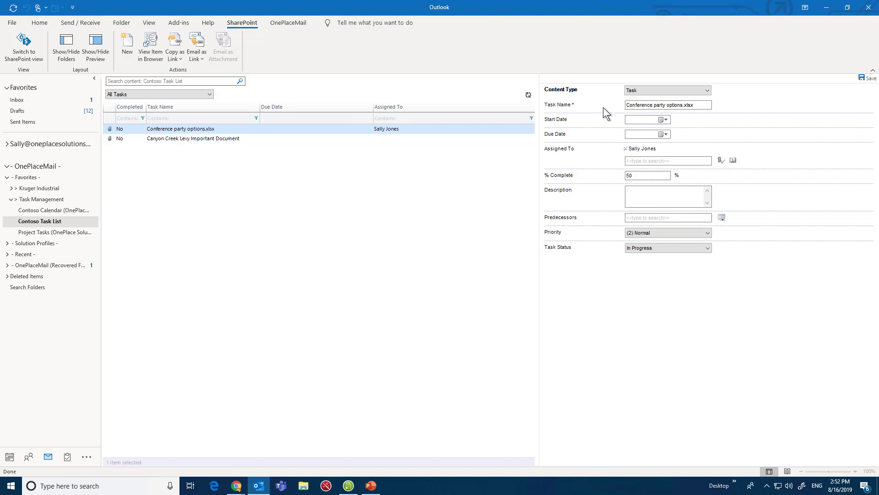
- Start a new task named Demo Hello with start date 8/16/2019 and due date 8/23/2019
{"action": "left_click", "coordinate": [129, 51]}
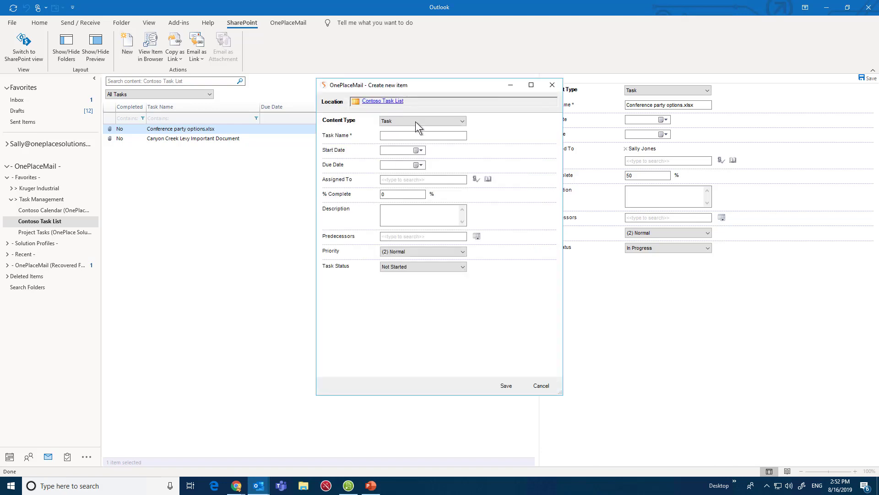
{"action": "left_click", "coordinate": [412, 136]}
{"action": "type", "text": "Demo Hello"}
{"action": "left_click", "coordinate": [417, 151]}
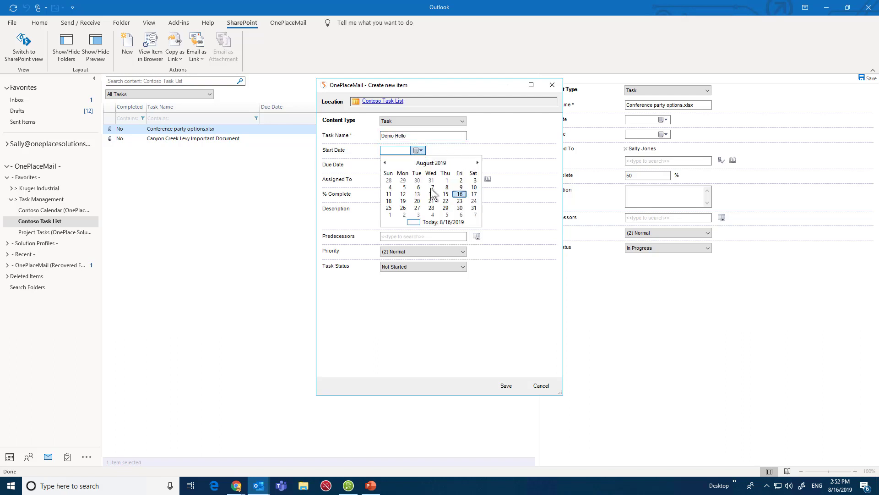
{"action": "left_click", "coordinate": [460, 194]}
{"action": "left_click", "coordinate": [418, 165]}
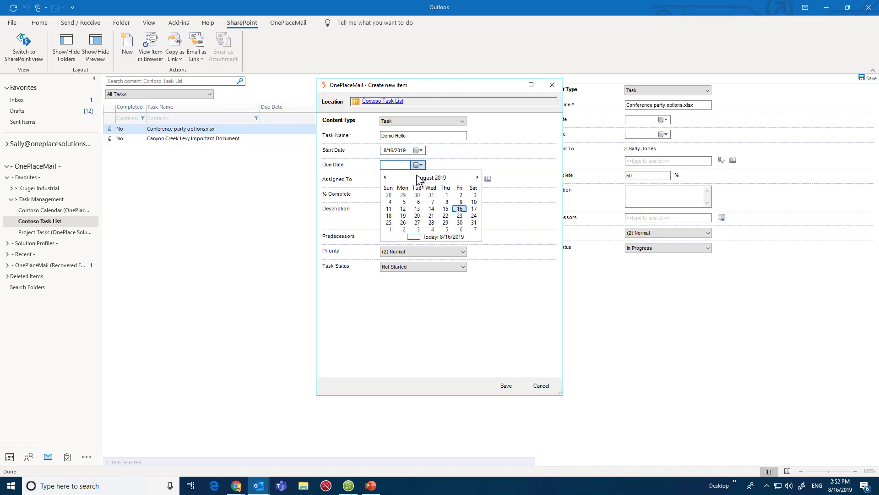
{"action": "left_click", "coordinate": [460, 216]}
- Assign the Demo Hello task to the project manager and save it to the Contoso Task List
{"action": "left_click", "coordinate": [415, 179]}
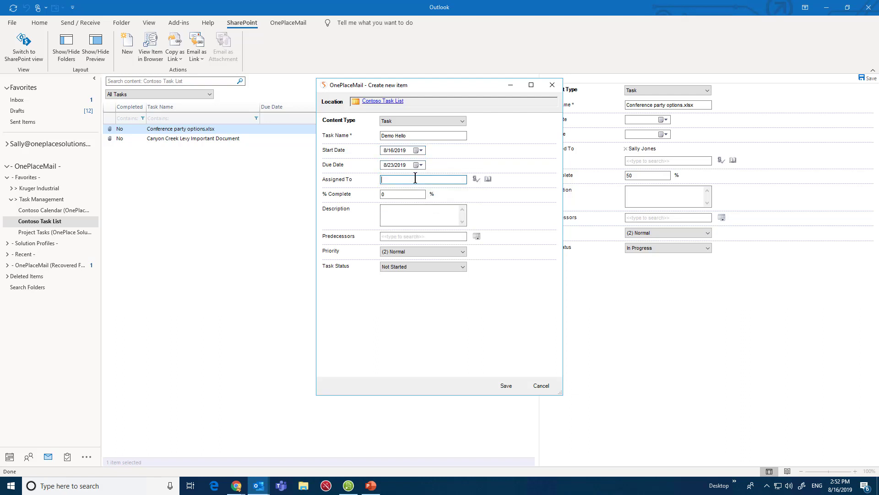
{"action": "type", "text": "tom"}
{"action": "key", "text": "Return"}
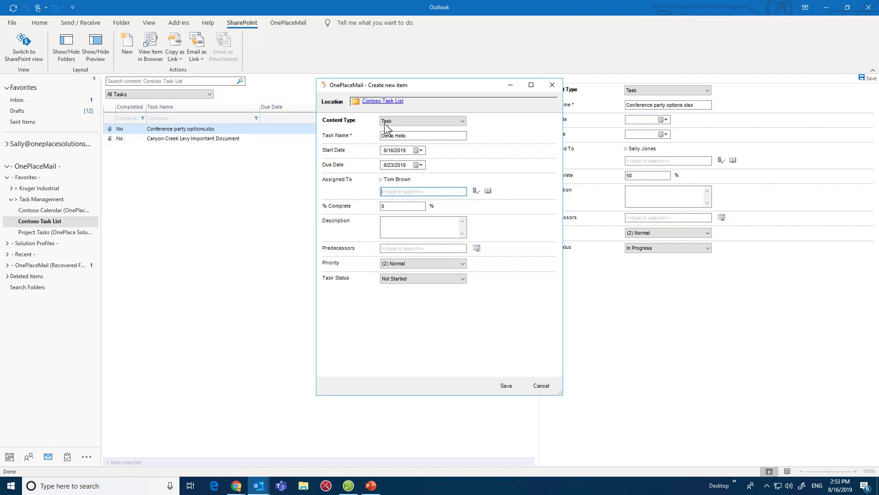
{"action": "left_click", "coordinate": [505, 385]}
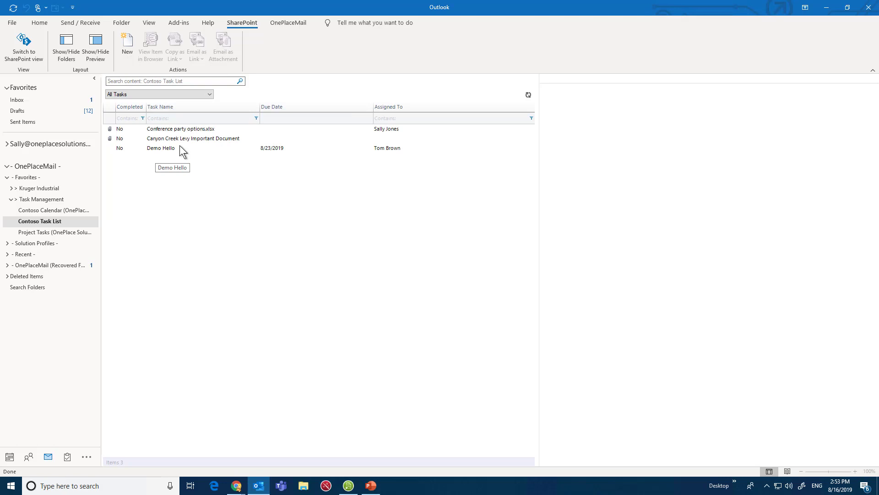
- Copy the Profit Loss, Project Tender docs and Updated training program emails from the inbox to the Contoso Task List
{"action": "left_click", "coordinate": [23, 100]}
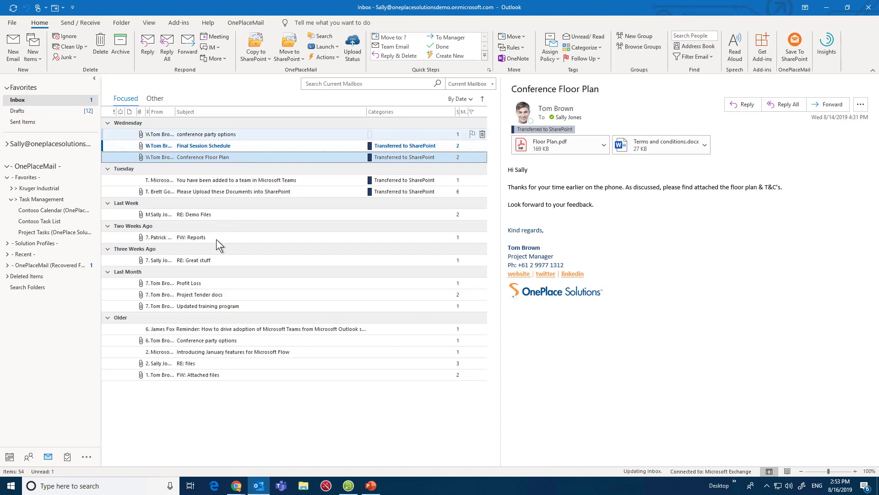
{"action": "left_click", "coordinate": [207, 282]}
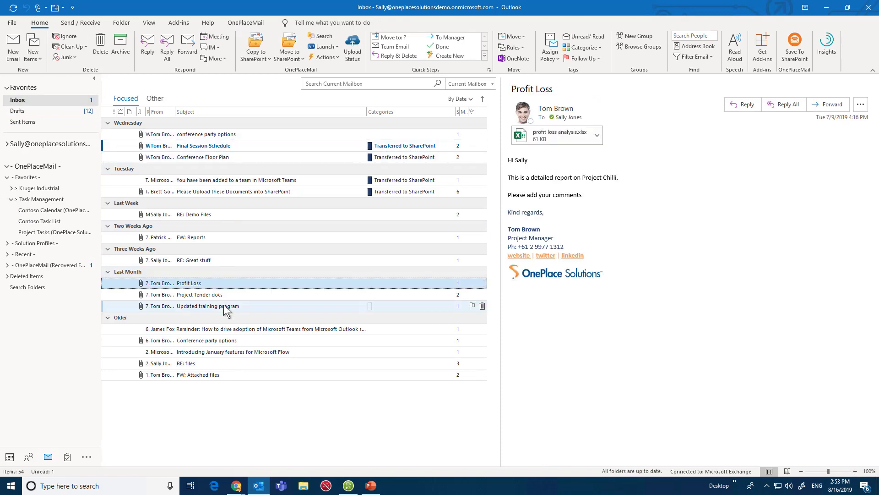
{"action": "left_click", "coordinate": [224, 305], "text": "shift"}
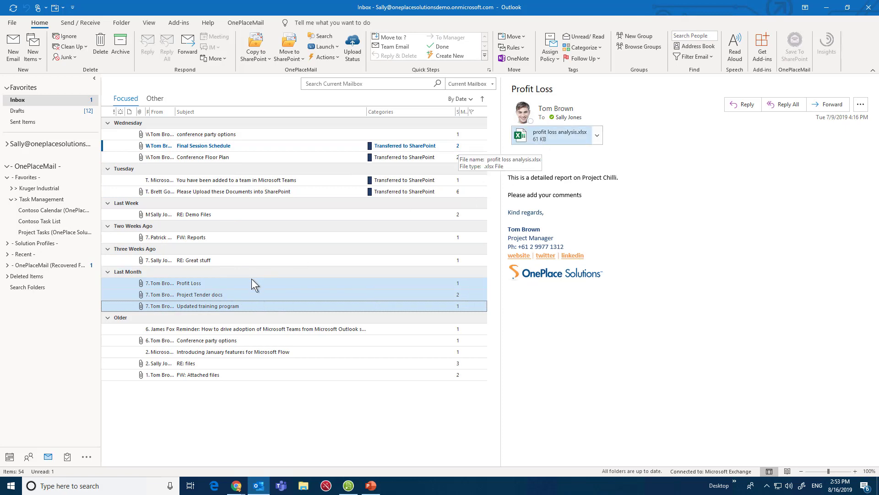
{"action": "left_click_drag", "start_coordinate": [245, 283], "coordinate": [44, 223]}
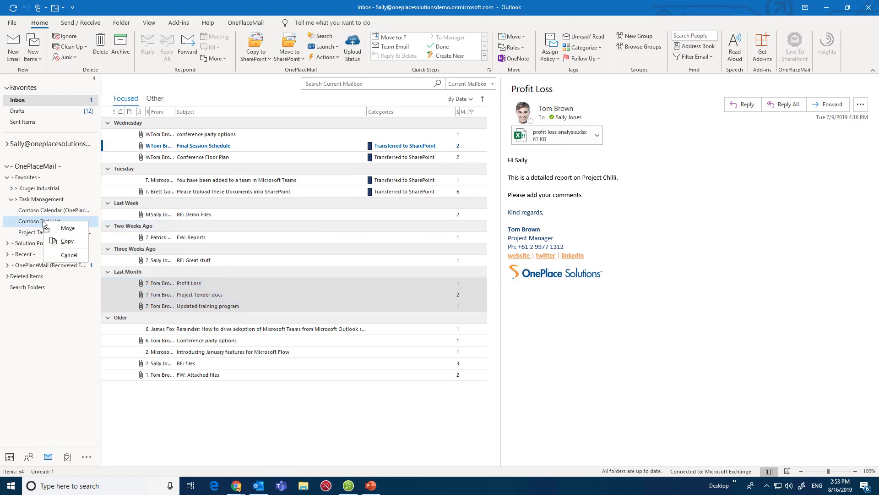
{"action": "left_click", "coordinate": [62, 241]}
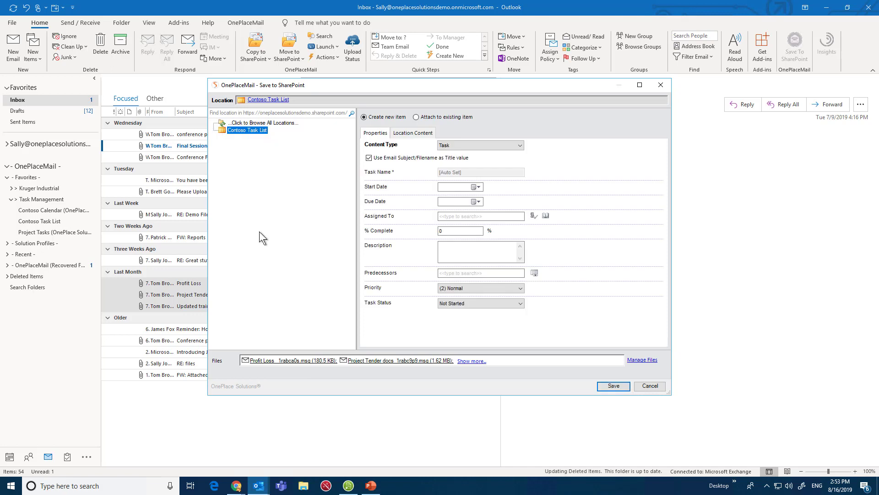
- Set the start date to 8/16/2019 and the due date to 8/9/2019 for the tasks created from the emails
{"action": "left_click", "coordinate": [478, 186]}
{"action": "left_click", "coordinate": [518, 232]}
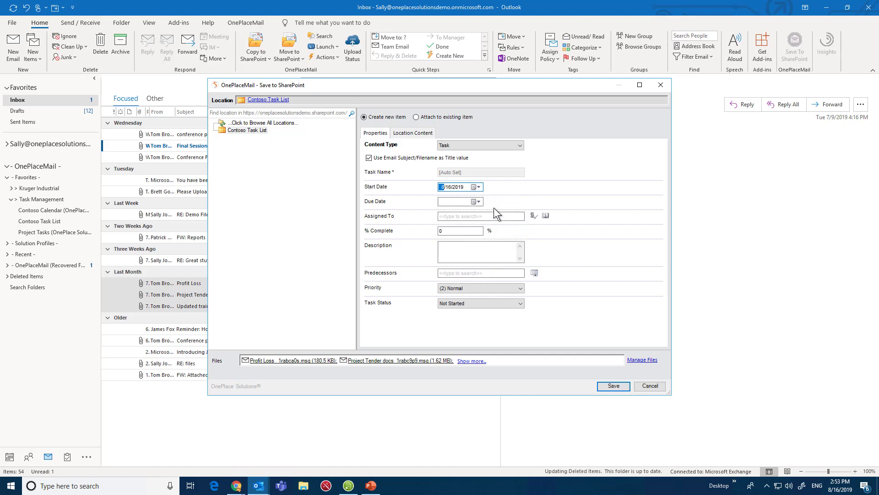
{"action": "left_click", "coordinate": [479, 202]}
{"action": "left_click", "coordinate": [516, 237]}
{"action": "left_click", "coordinate": [608, 386]}
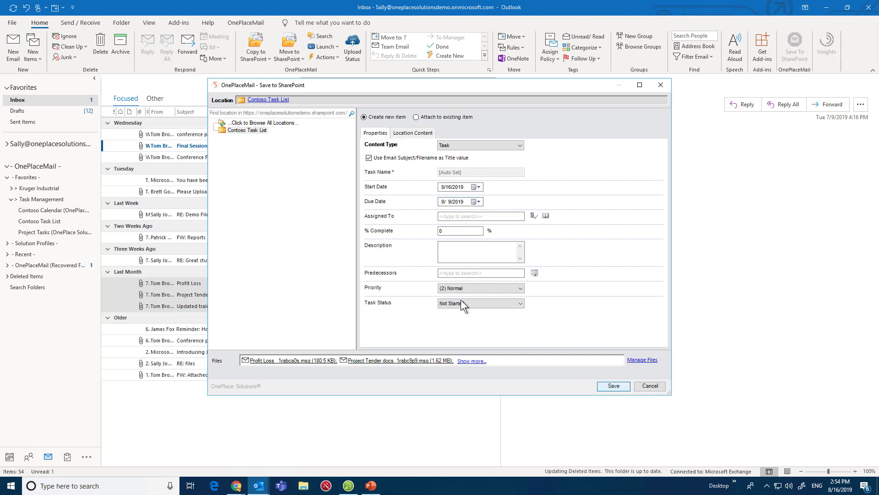
- Assign the task to the project manager and save it with the emails to the Contoso Task List
{"action": "left_click", "coordinate": [456, 216]}
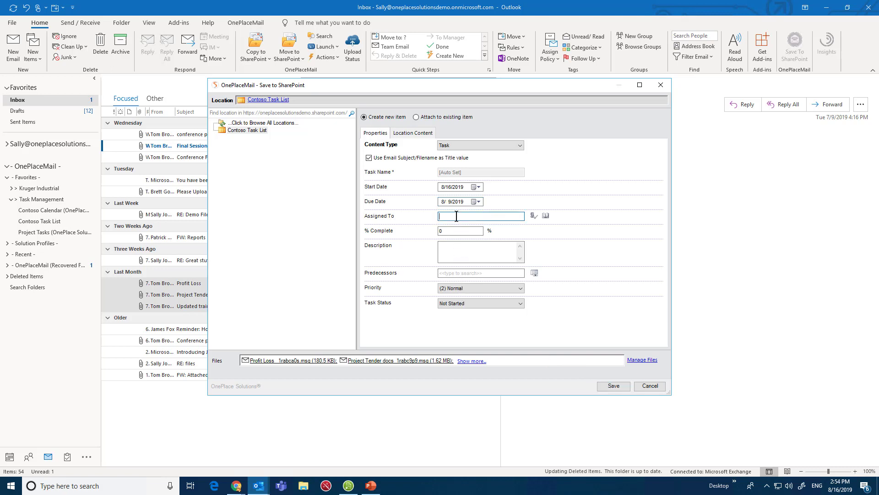
{"action": "type", "text": "tom"}
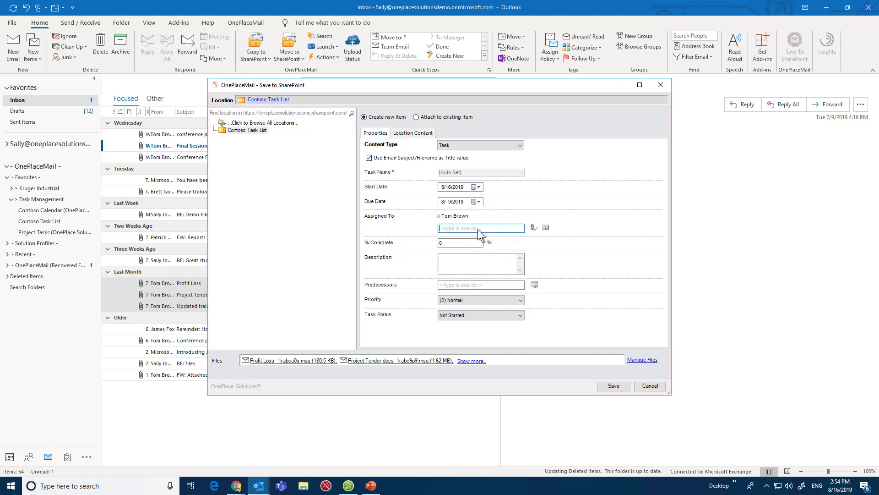
{"action": "left_click", "coordinate": [612, 386]}
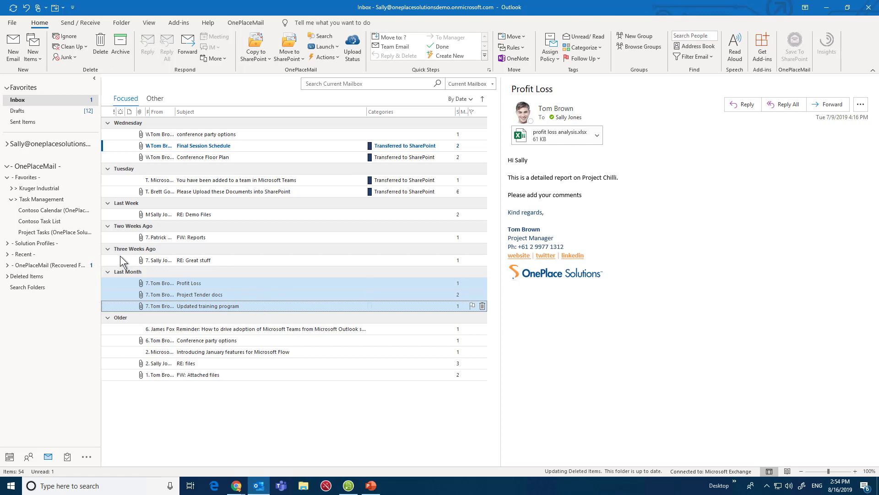
- View the Profit Loss task from the Contoso Task List in the browser to check its attached emails, and return to the Outlook inbox
{"action": "left_click", "coordinate": [50, 222]}
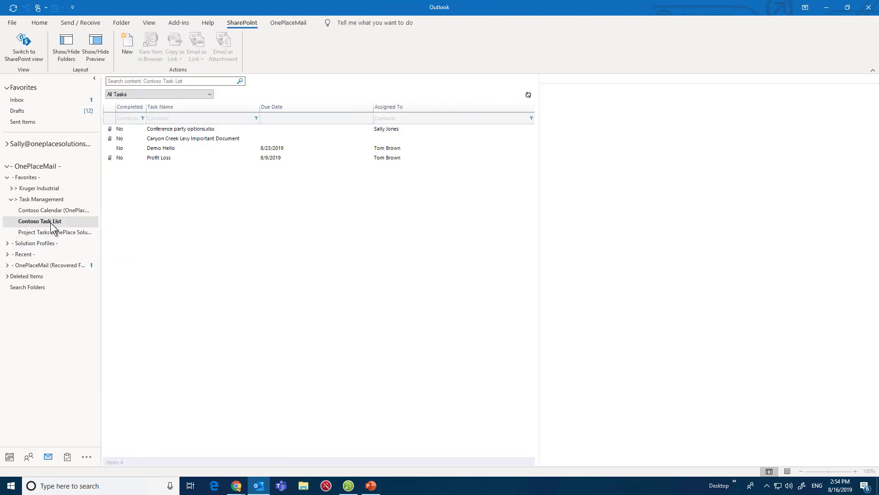
{"action": "left_click", "coordinate": [174, 158]}
{"action": "left_click", "coordinate": [174, 158]}
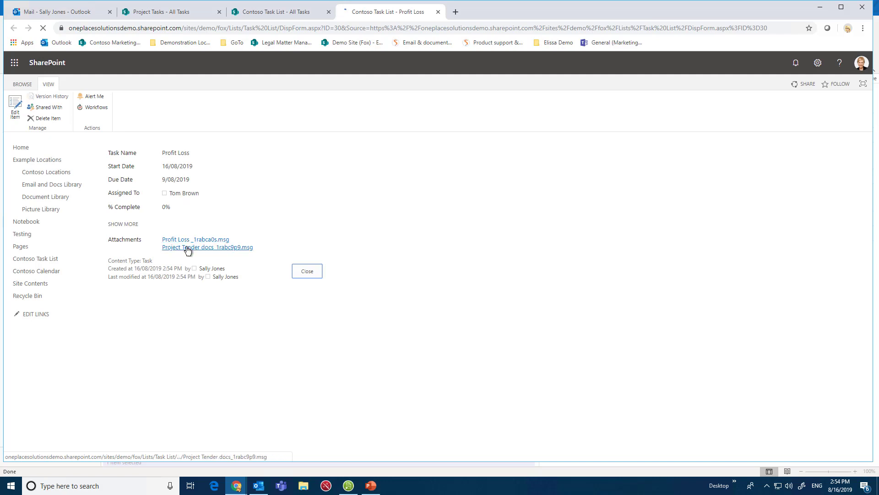
{"action": "left_click", "coordinate": [82, 13]}
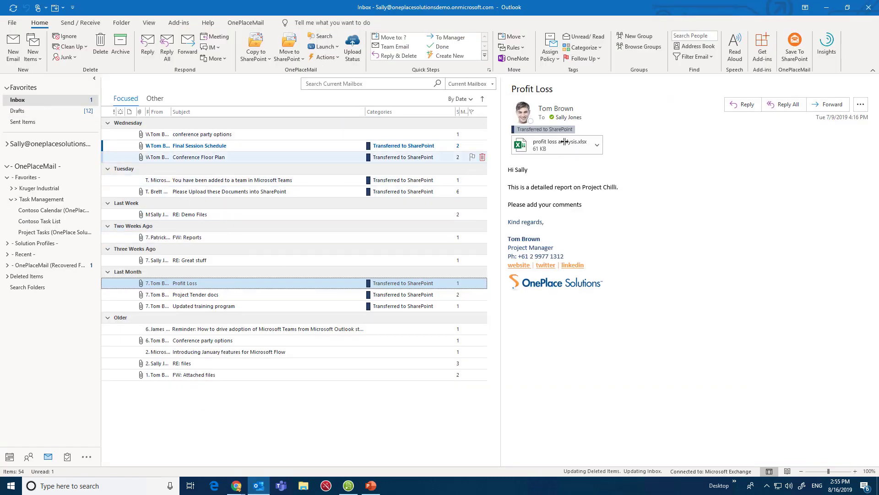
- Attach Matter 00025 Report Q1.pdf and Q2.pdf from the FW: Reports email to the existing Profit Loss task in the Contoso Task List
{"action": "left_click", "coordinate": [183, 237]}
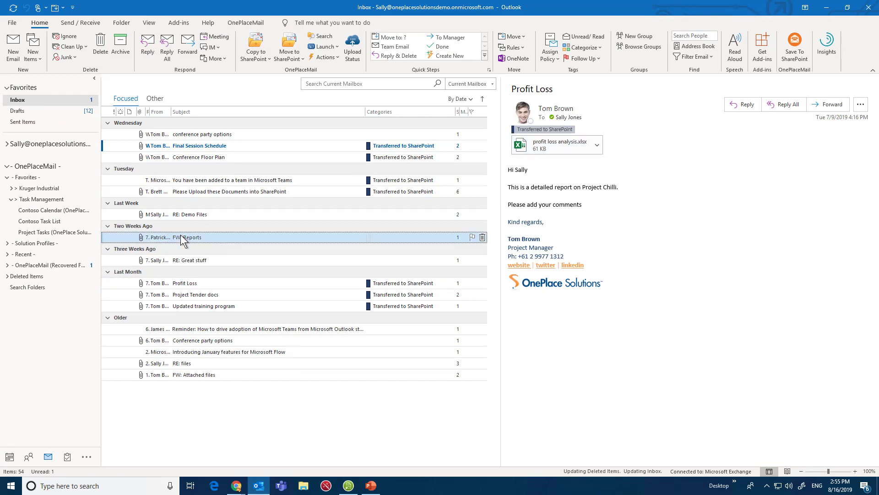
{"action": "left_click", "coordinate": [576, 136]}
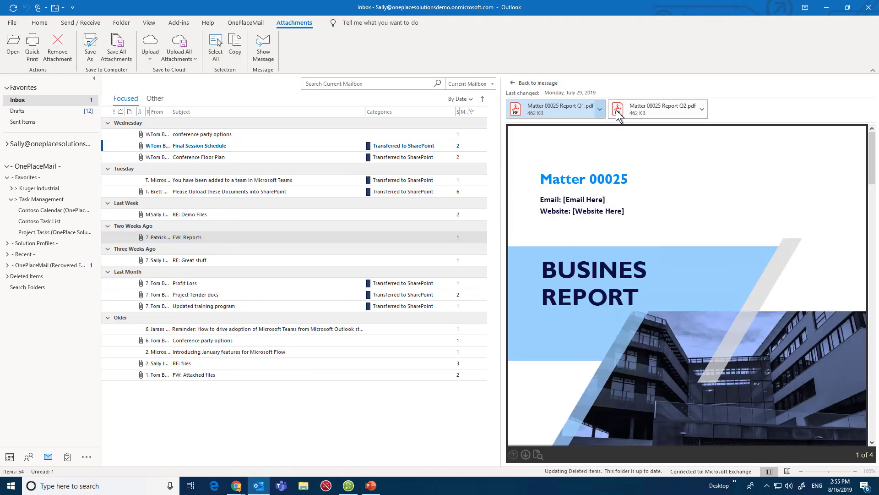
{"action": "left_click", "coordinate": [647, 109], "text": "ctrl"}
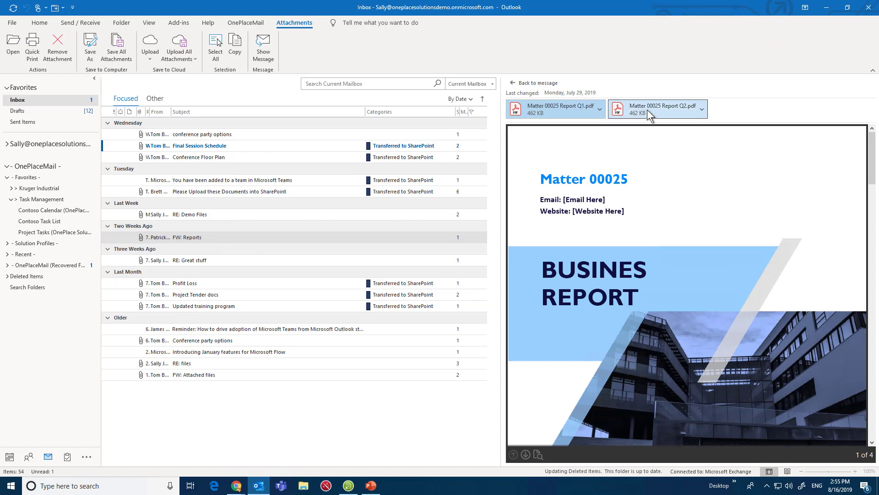
{"action": "left_click_drag", "start_coordinate": [656, 109], "coordinate": [47, 225]}
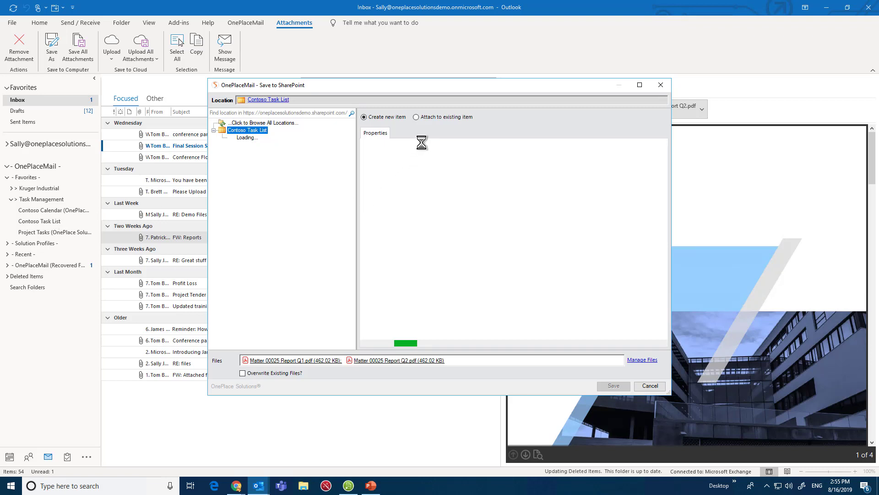
{"action": "left_click", "coordinate": [416, 117]}
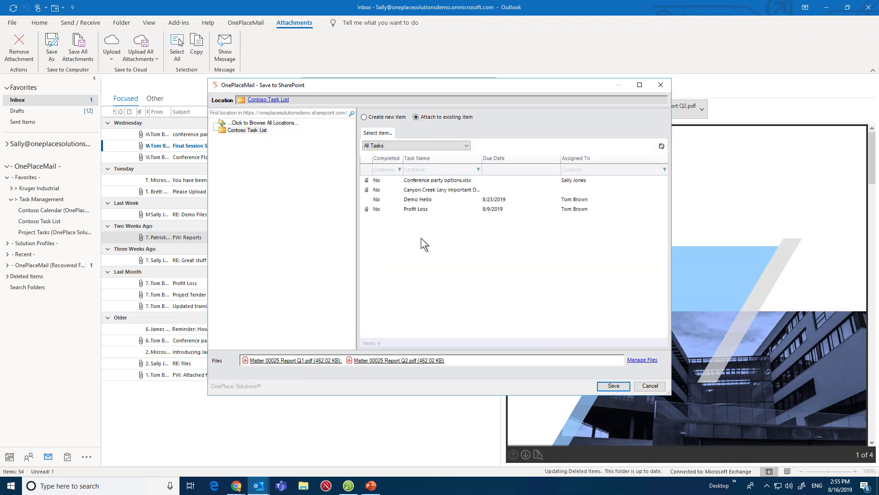
{"action": "left_click", "coordinate": [426, 210]}
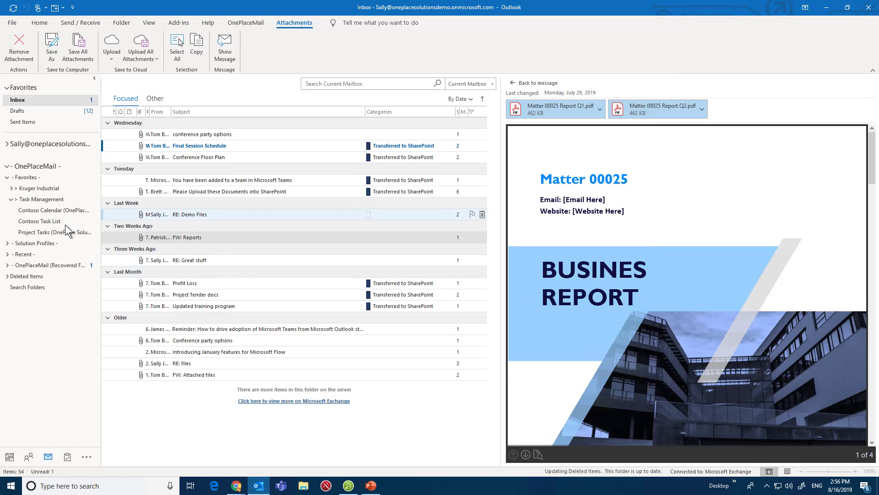
- Reopen the Profit Loss task in the browser to check for the report PDFs, and switch back to Outlook
{"action": "left_click", "coordinate": [38, 221]}
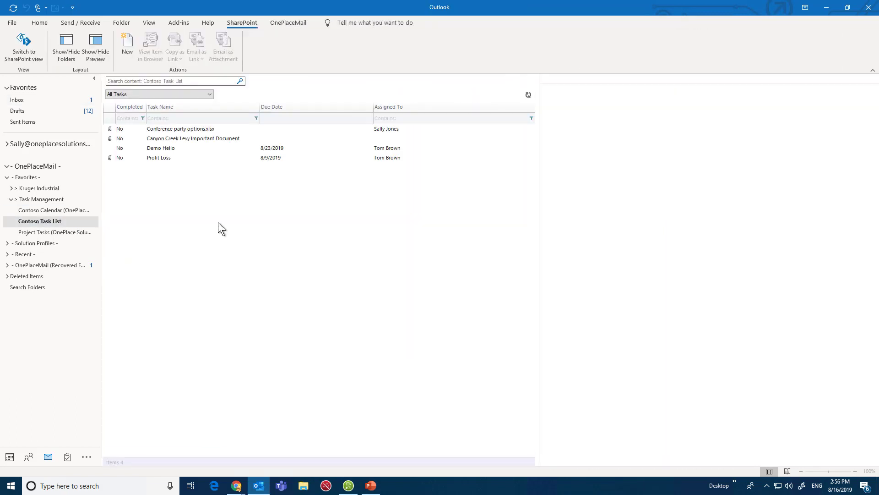
{"action": "left_click", "coordinate": [166, 157]}
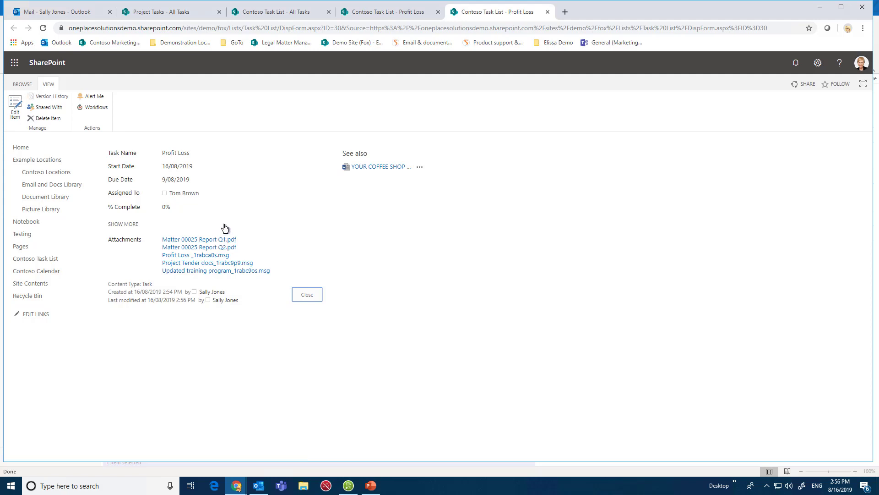
{"action": "left_click", "coordinate": [259, 485]}
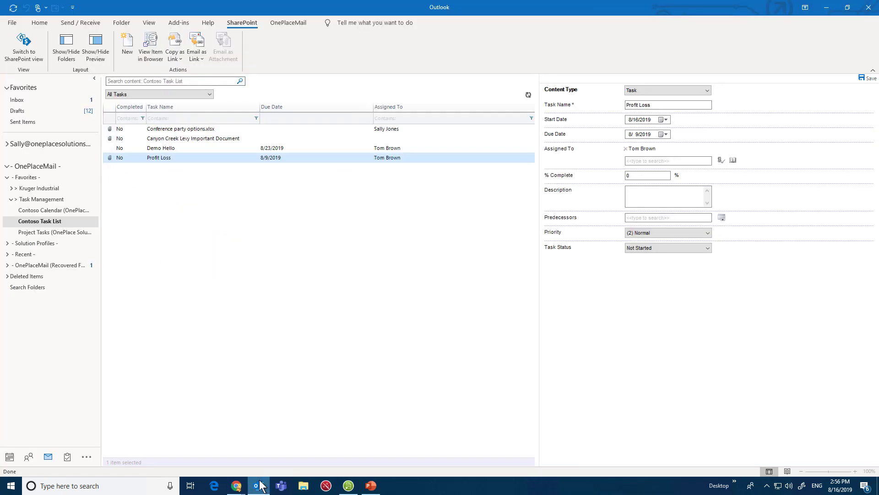
- Start saving the Profit Loss and Project Tender docs emails from the inbox to the favorite Documents library of Demo Site (Fox)
{"action": "left_click", "coordinate": [48, 100]}
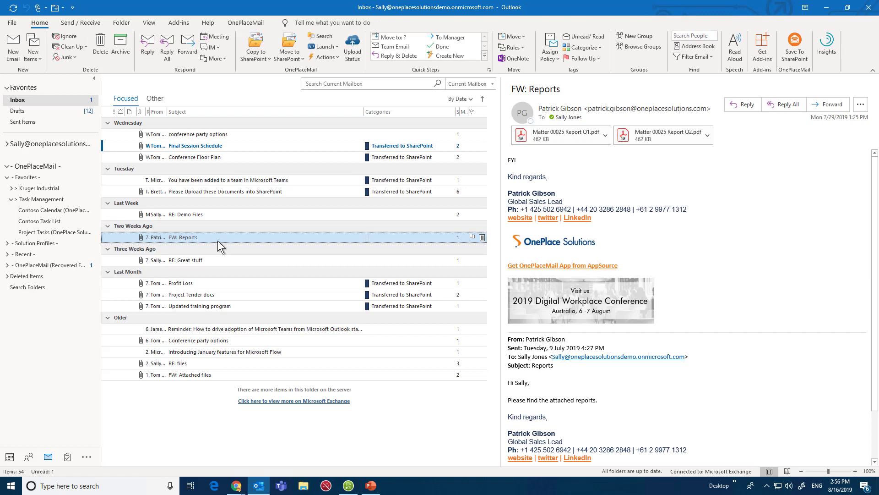
{"action": "left_click", "coordinate": [227, 284]}
{"action": "left_click", "coordinate": [230, 294], "text": "shift"}
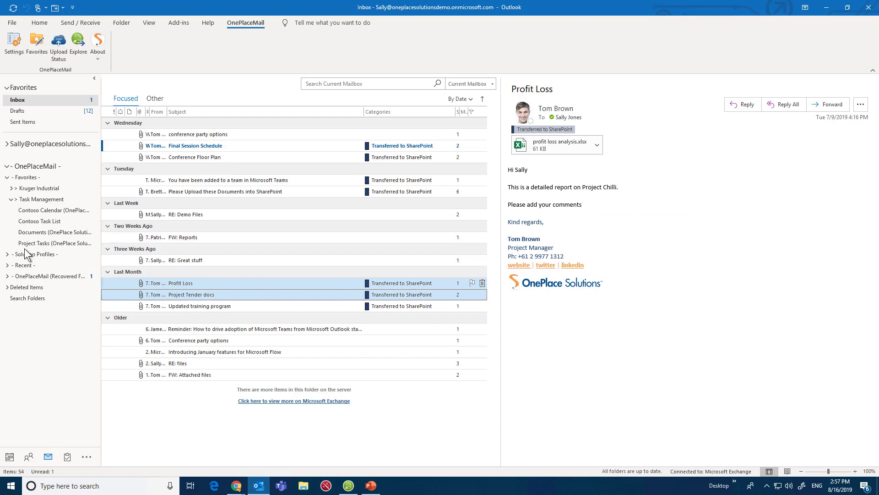
{"action": "left_click_drag", "start_coordinate": [246, 287], "coordinate": [46, 234]}
{"action": "left_click", "coordinate": [68, 252]}
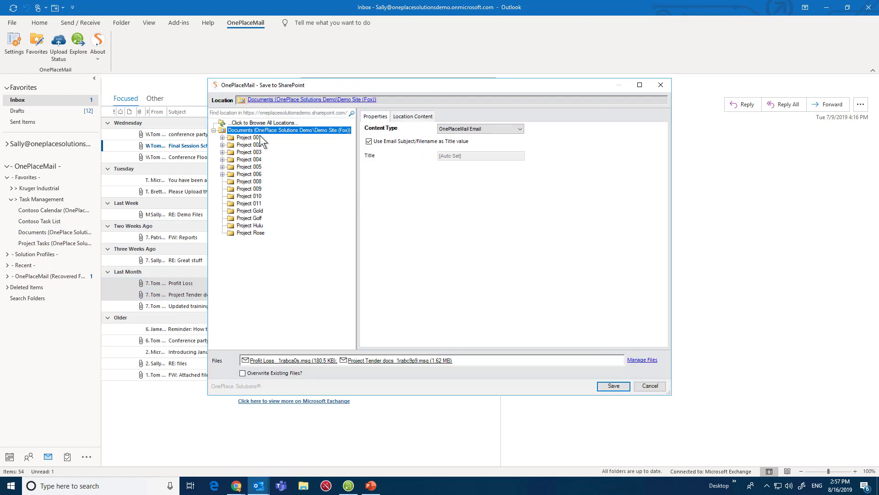
{"action": "right_click", "coordinate": [259, 131]}
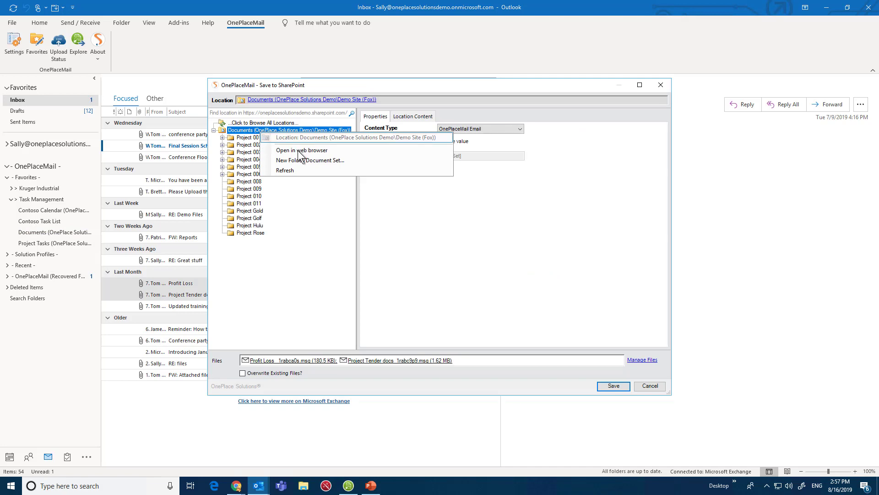
{"action": "left_click", "coordinate": [247, 133]}
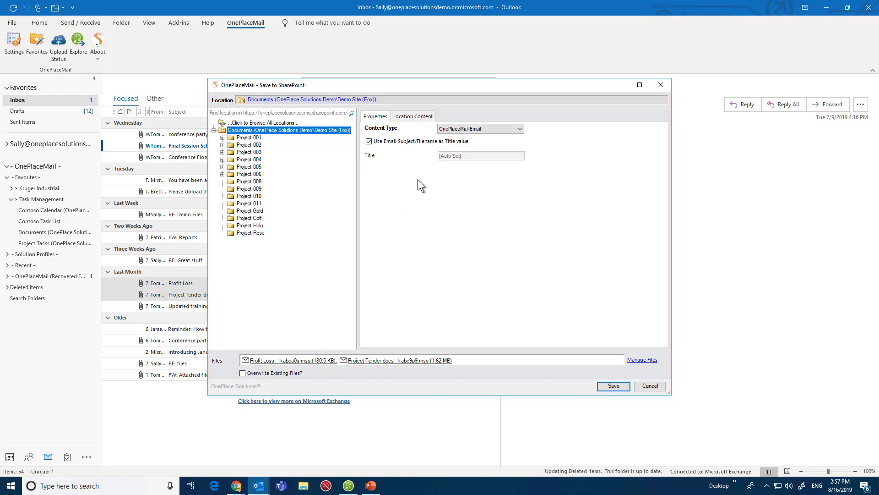
- Set the content type to Project Document and enter "example" as the Example Text
{"action": "left_click", "coordinate": [464, 127]}
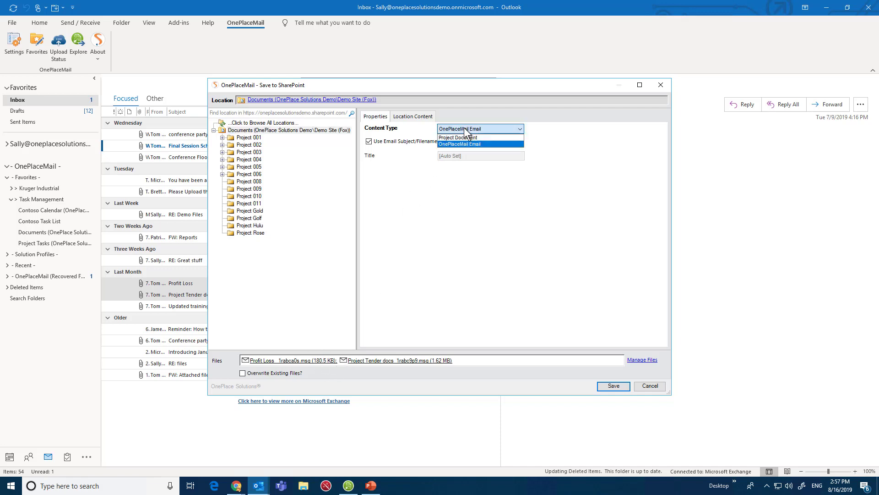
{"action": "left_click", "coordinate": [463, 137]}
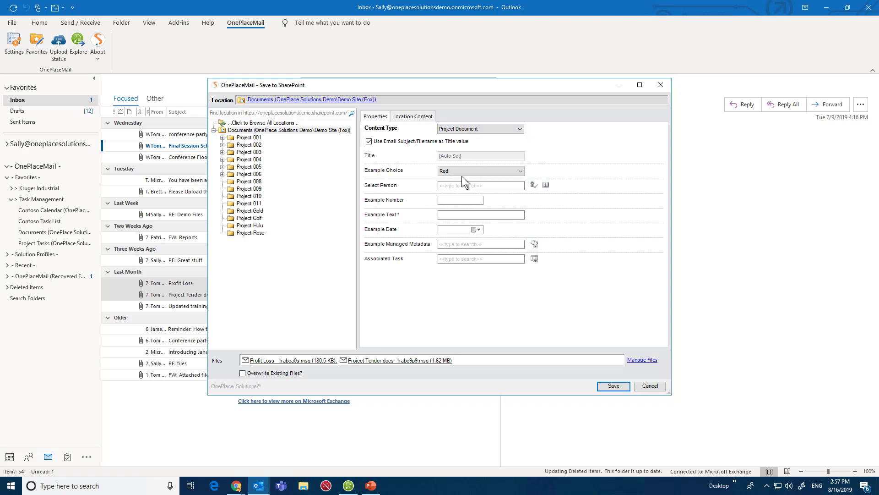
{"action": "left_click", "coordinate": [454, 215]}
{"action": "left_click", "coordinate": [454, 217]}
{"action": "type", "text": "example"}
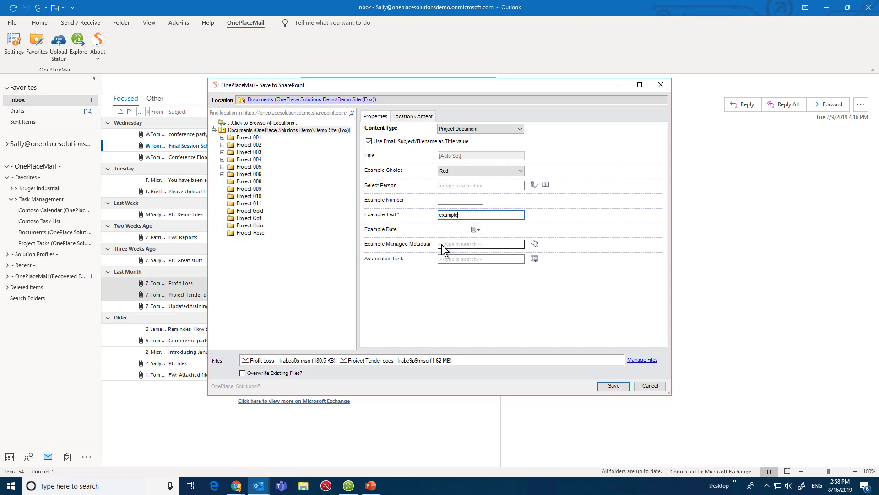
- Set the Associated Task to Project Mint - Confidential [SEC=CLASSIFIED] and look through the other available lookup values
{"action": "left_click", "coordinate": [447, 259]}
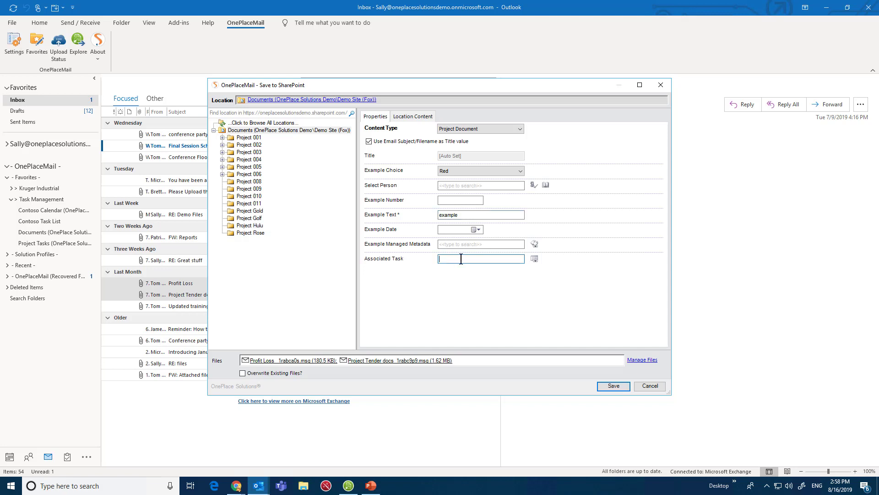
{"action": "type", "text": "s"}
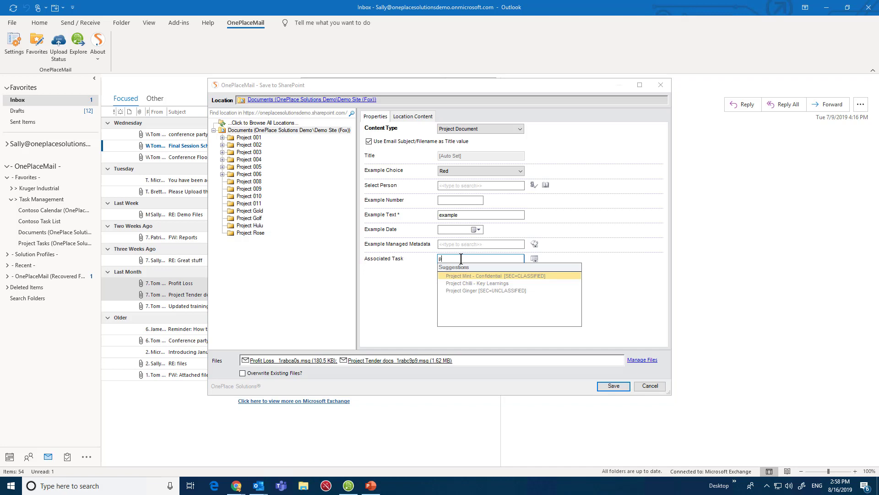
{"action": "left_click", "coordinate": [470, 276]}
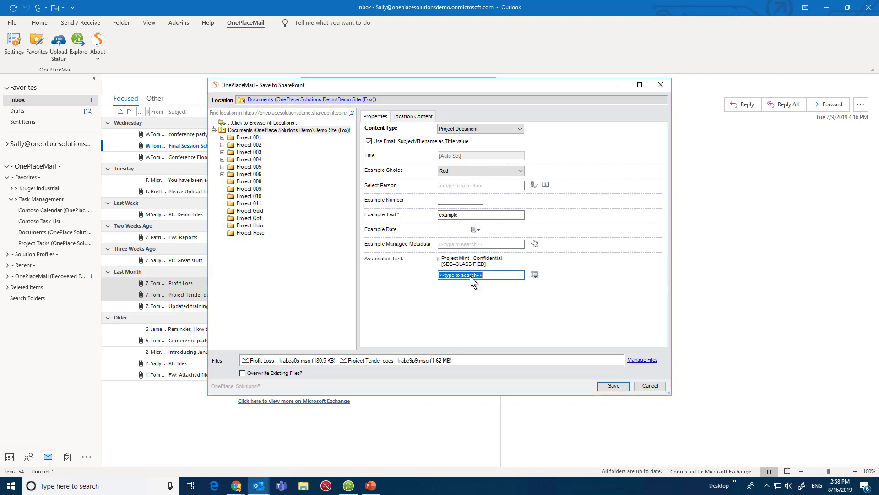
{"action": "left_click", "coordinate": [533, 275]}
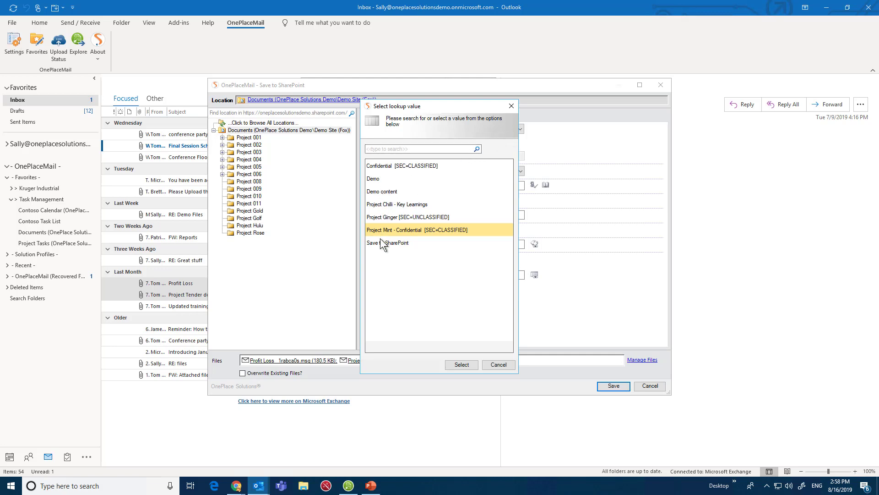
{"action": "left_click", "coordinate": [499, 365]}
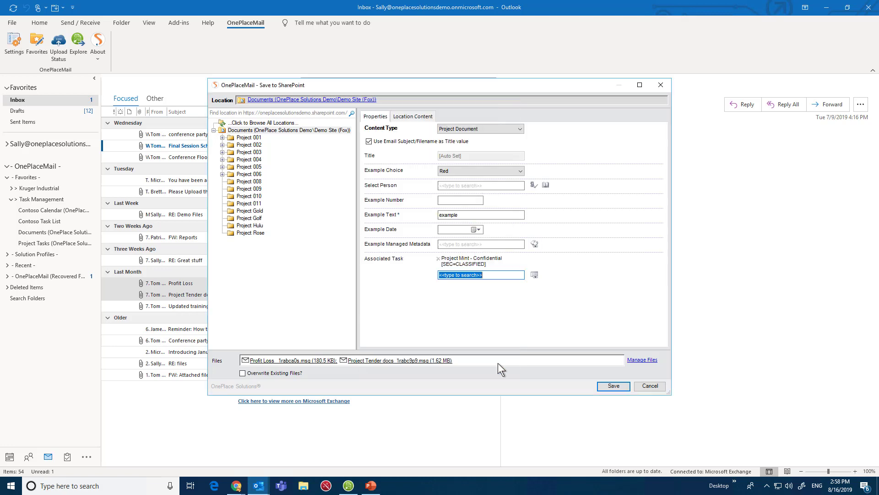
- Change the save location to the Contoso Task List and add Conference party options.xlsx and Profit Loss to the predecessors selection
{"action": "left_click", "coordinate": [241, 123]}
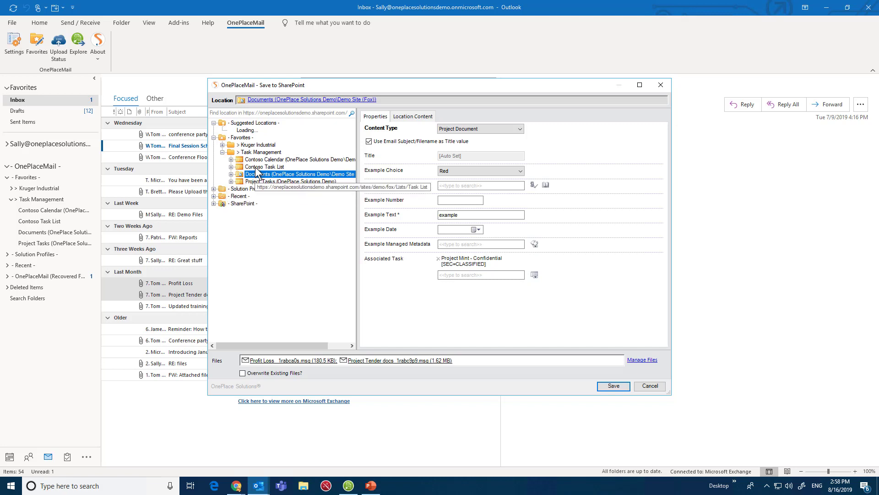
{"action": "left_click", "coordinate": [255, 167]}
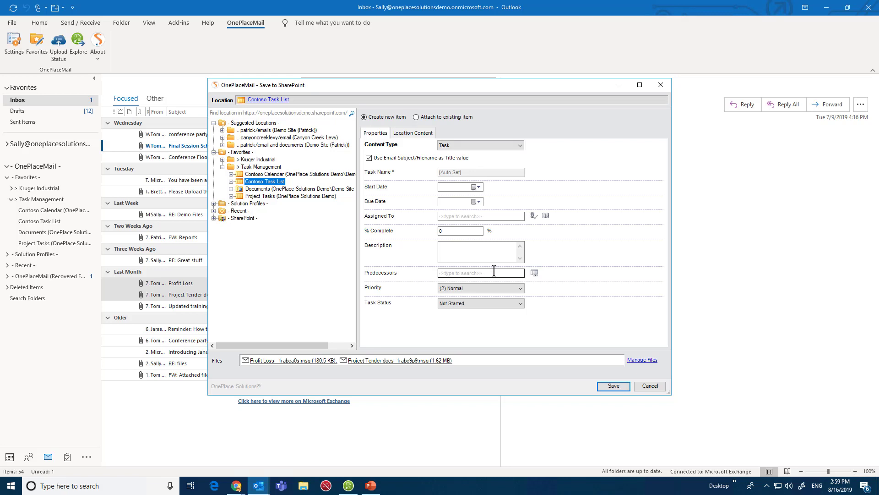
{"action": "left_click", "coordinate": [534, 274]}
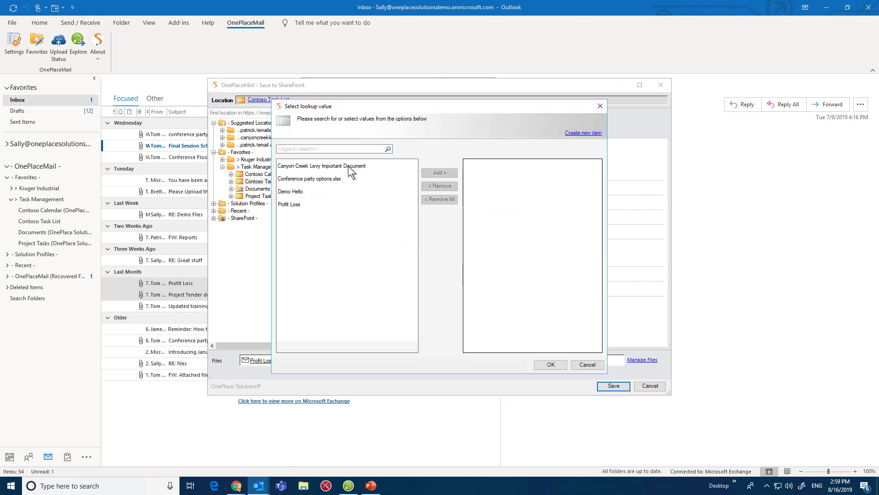
{"action": "left_click", "coordinate": [326, 179]}
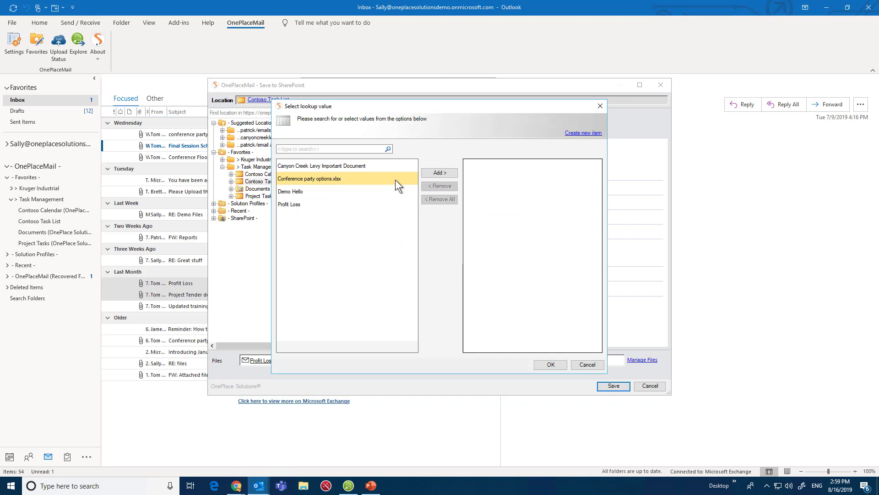
{"action": "left_click", "coordinate": [434, 175]}
{"action": "left_click", "coordinate": [295, 204]}
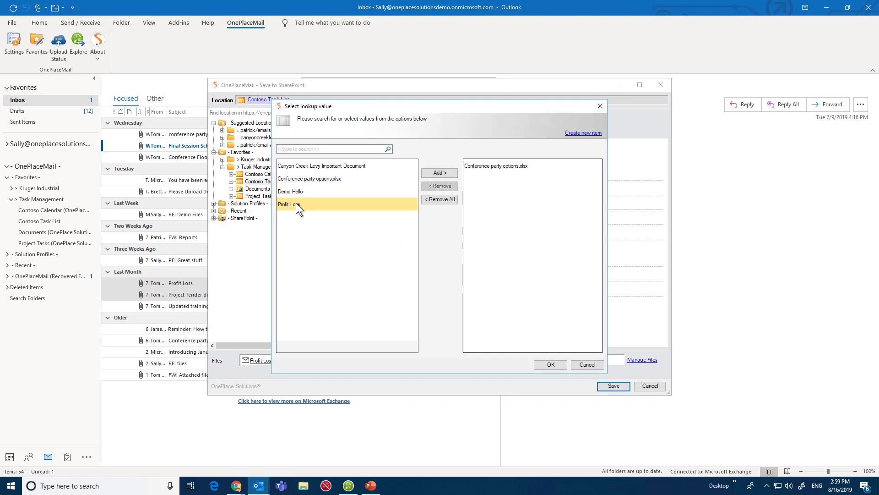
{"action": "left_click", "coordinate": [442, 173]}
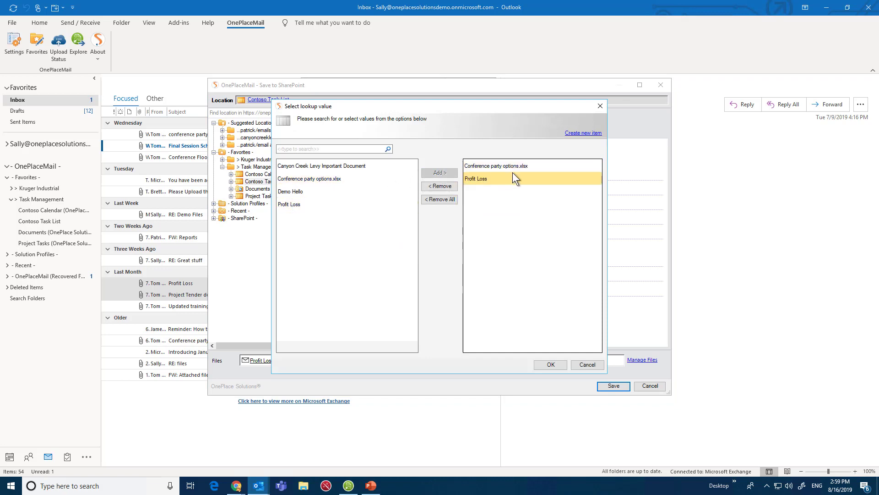
- Create a new task item named "Demo 2" with start date 8/16/2019 from the predecessors lookup and save it
{"action": "left_click", "coordinate": [579, 133]}
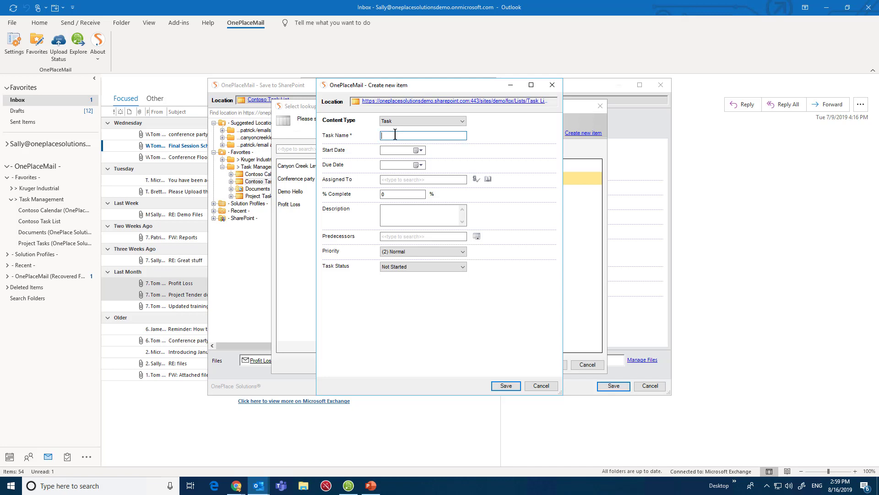
{"action": "type", "text": "Demo 2"}
{"action": "left_click", "coordinate": [421, 150]}
{"action": "left_click", "coordinate": [460, 200]}
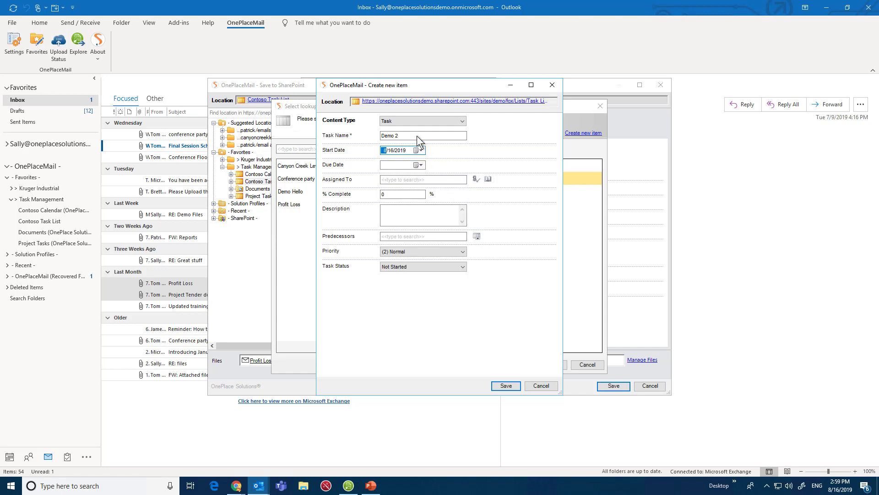
{"action": "left_click", "coordinate": [499, 386]}
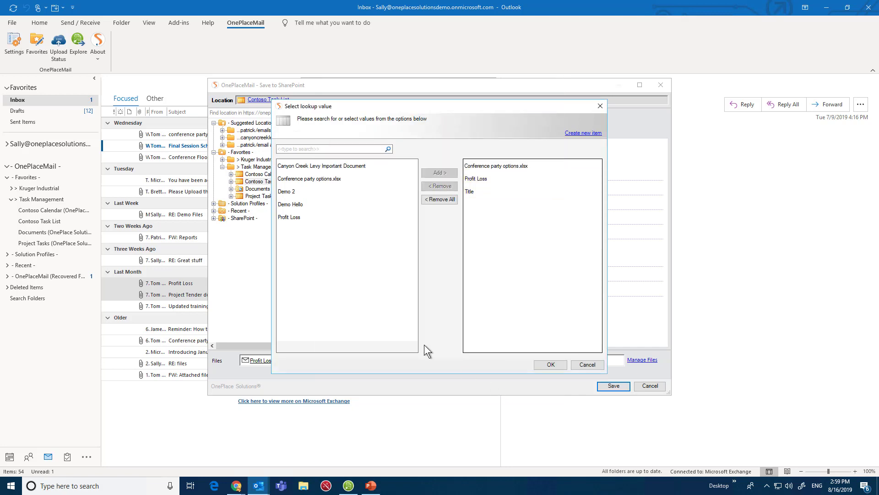
- Add Demo 2 to the selected predecessors, confirm the selection, and save the two emails to the Contoso Task List
{"action": "left_click", "coordinate": [304, 191]}
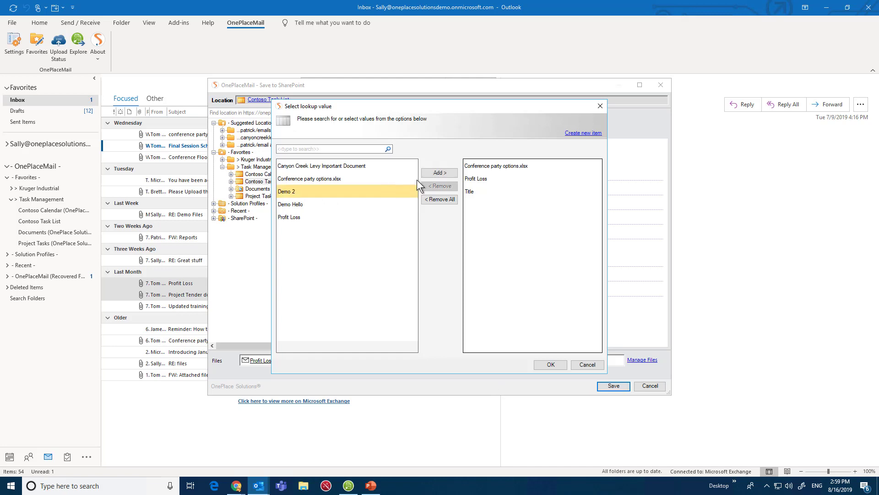
{"action": "left_click", "coordinate": [439, 173]}
{"action": "left_click", "coordinate": [551, 365]}
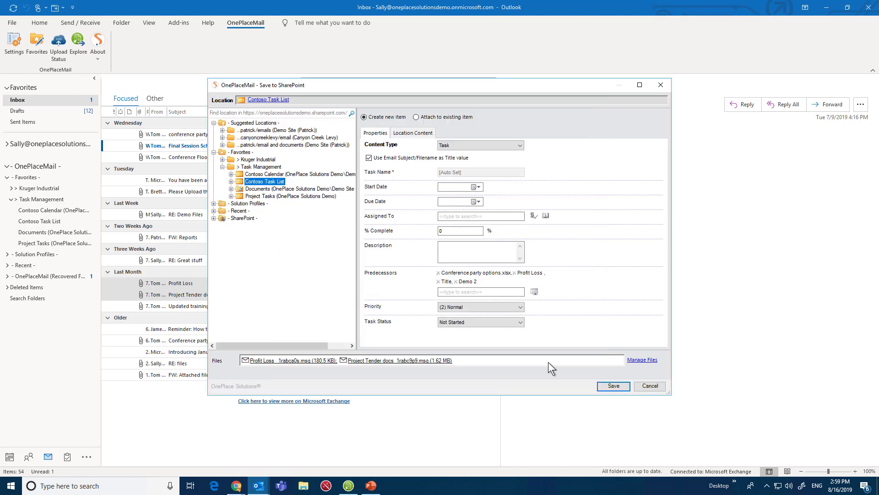
{"action": "left_click", "coordinate": [603, 383]}
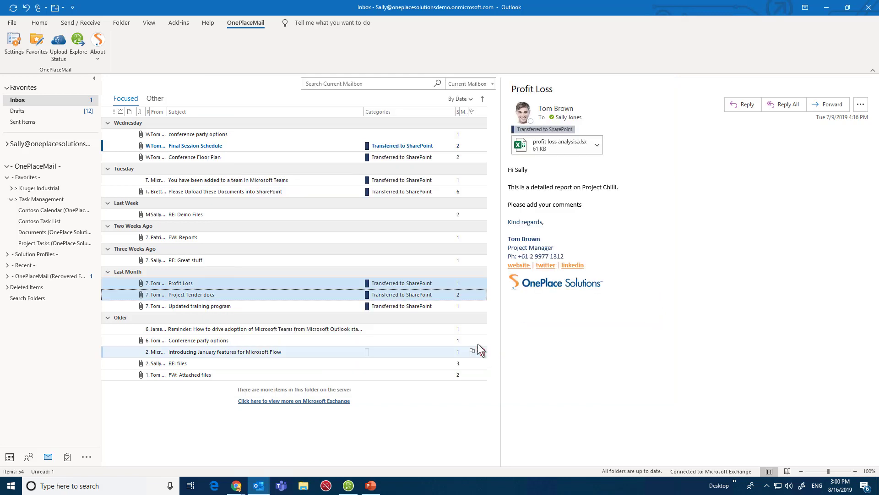
- Open the Contoso Task List from the favorites and view the details of the Profit Loss task due 8/9/2019
{"action": "left_click", "coordinate": [40, 220]}
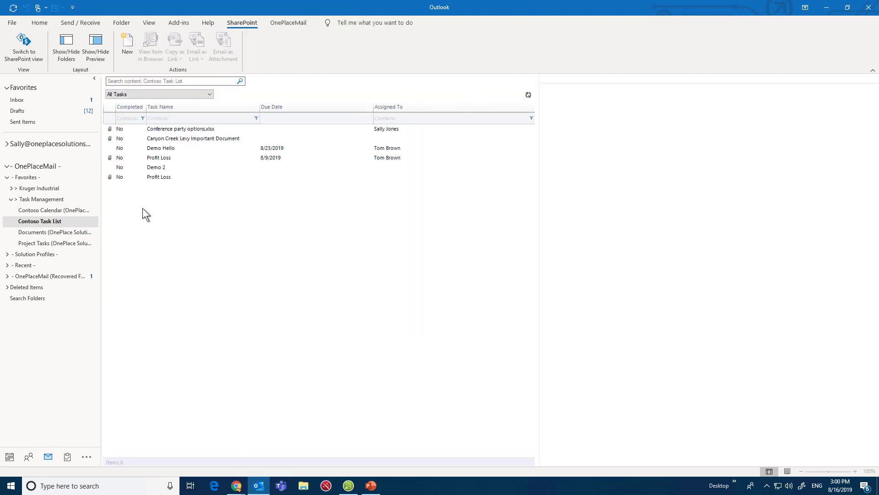
{"action": "left_click", "coordinate": [159, 158]}
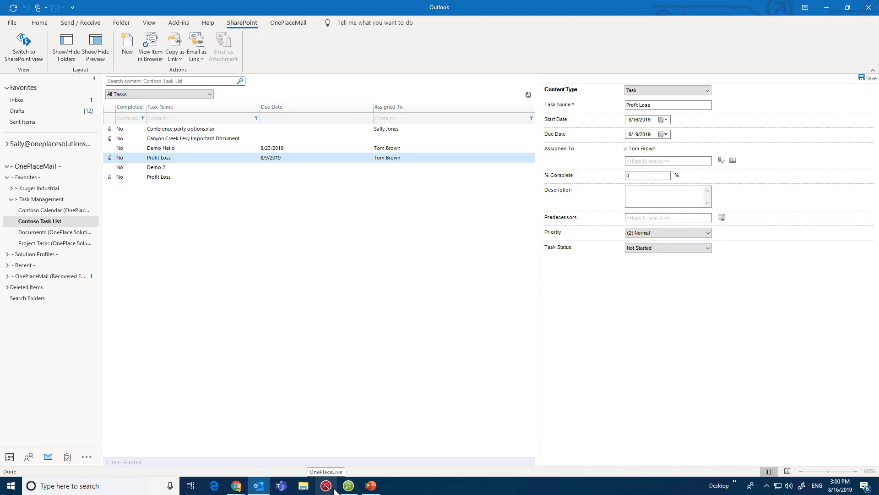
{"action": "mouse_move", "coordinate": [237, 486]}
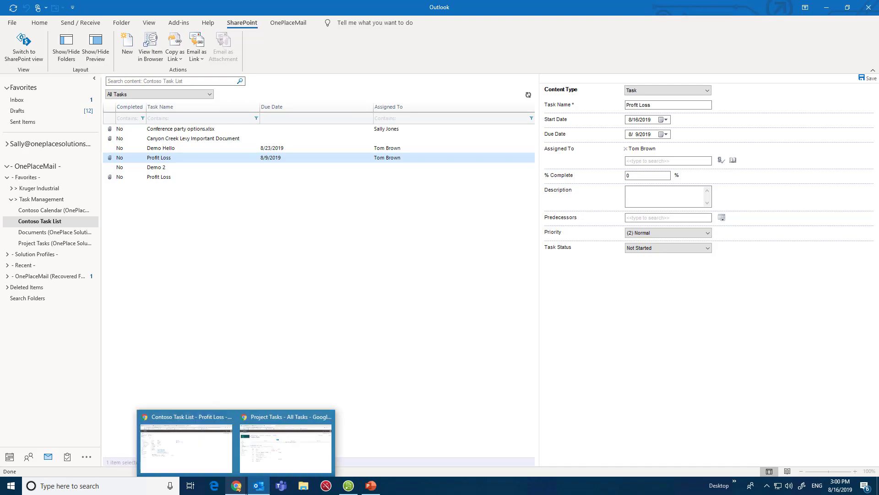